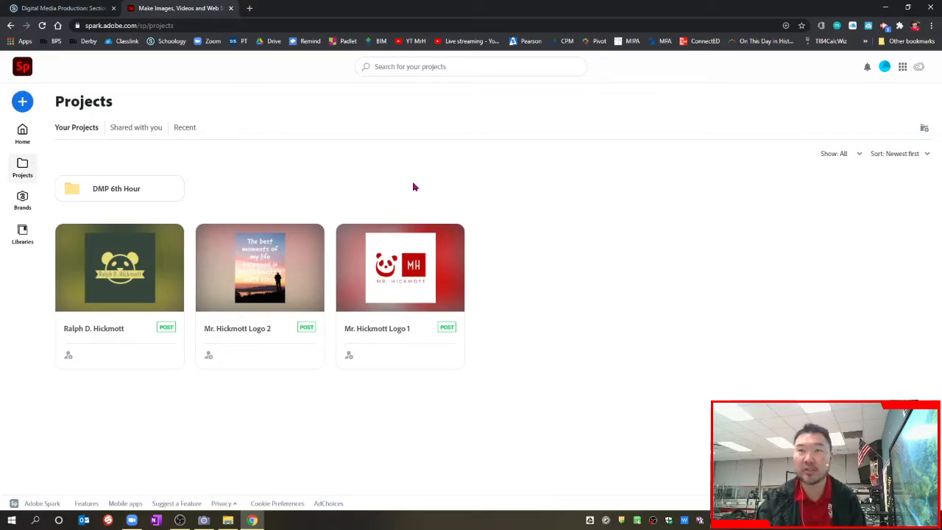
- Open the recent project with the yellow panda and name banner logo from the home page
click(23, 134)
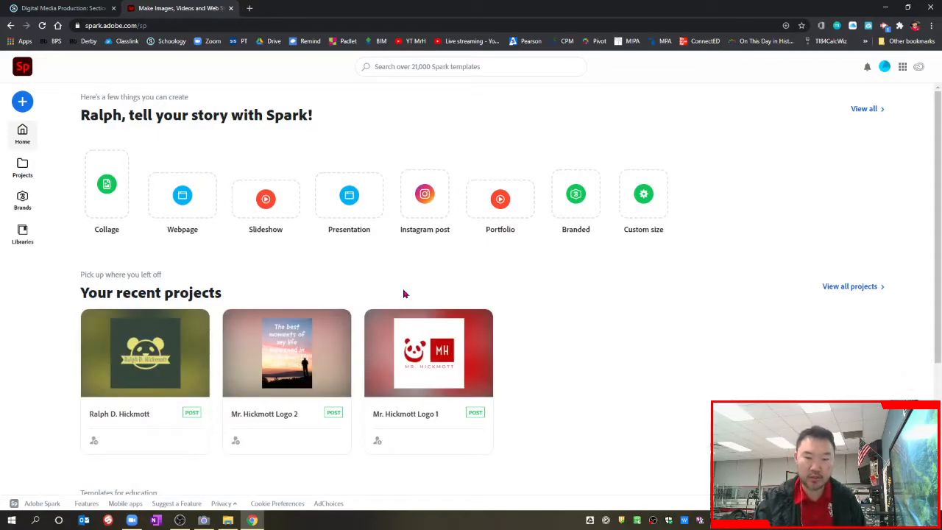
mouse_move(149, 358)
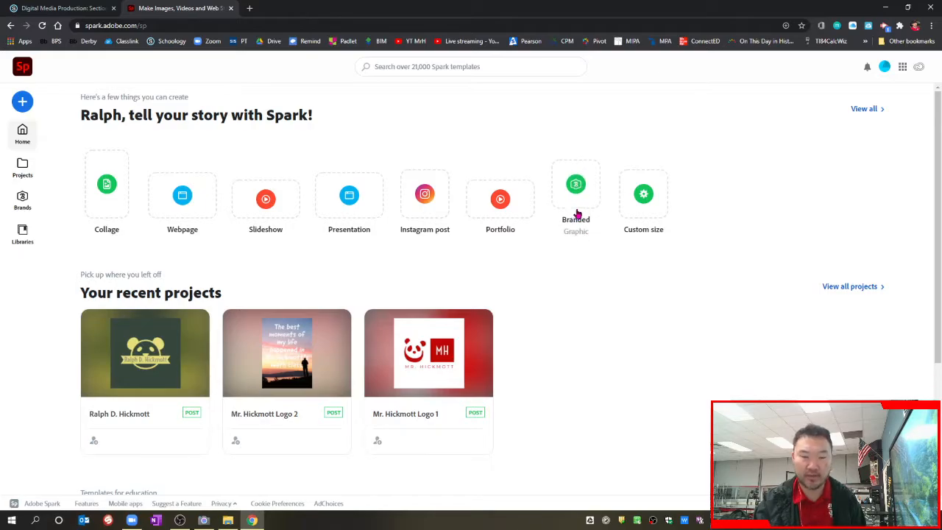
click(145, 358)
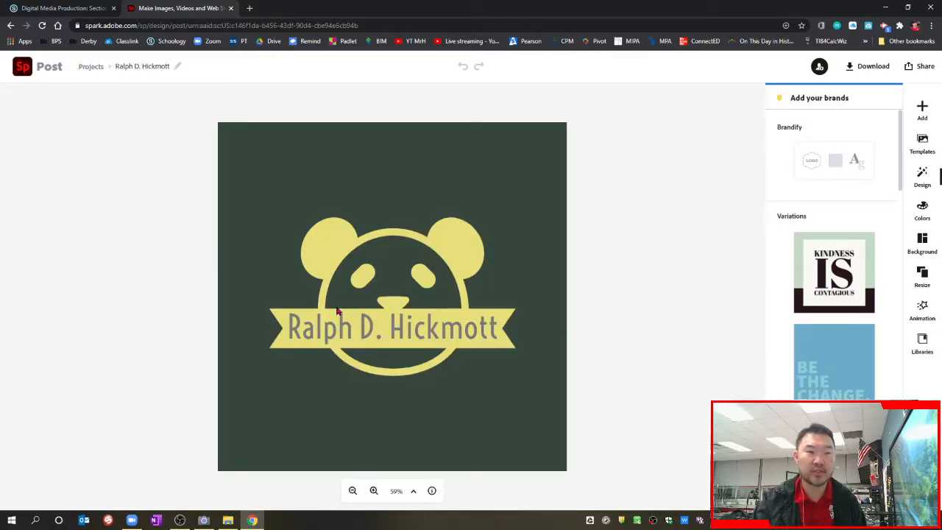
- Delete the name banner and the panda icon, leaving only the plain green background
click(396, 327)
key(Delete)
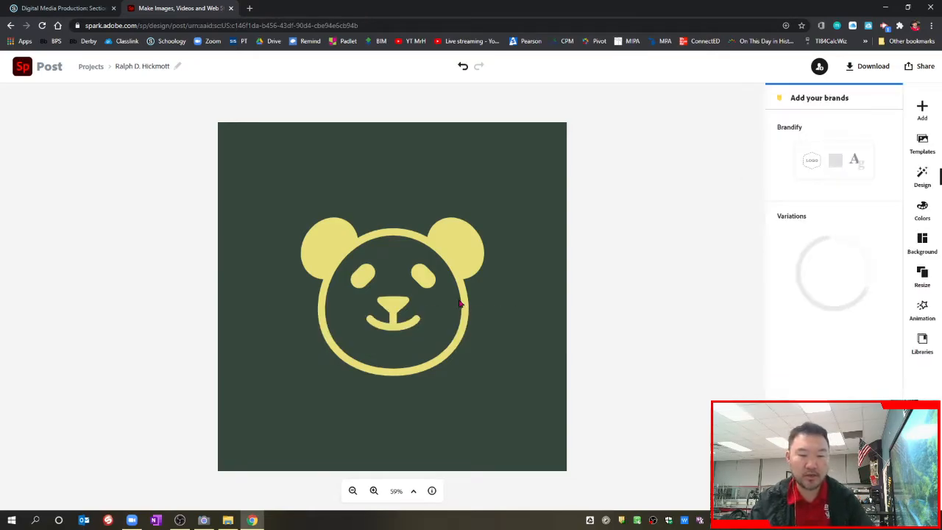
click(482, 296)
key(Delete)
click(504, 264)
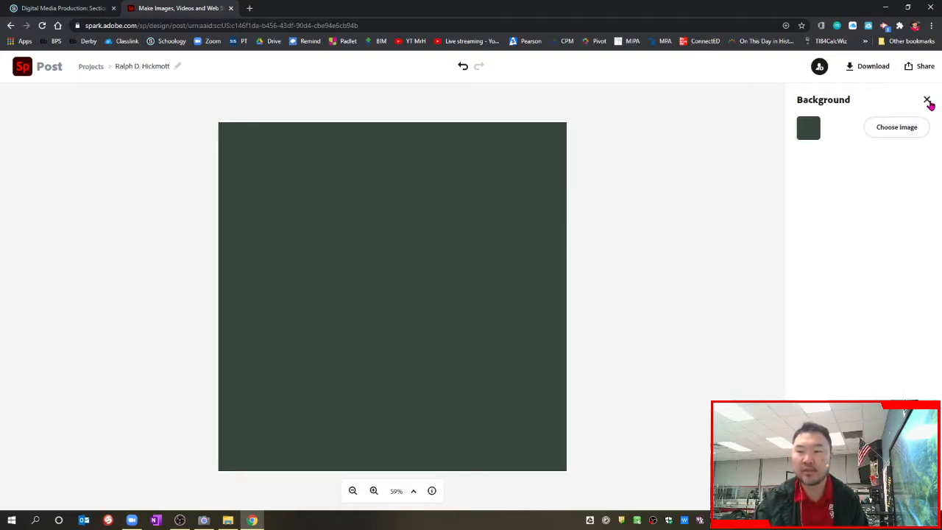
click(926, 101)
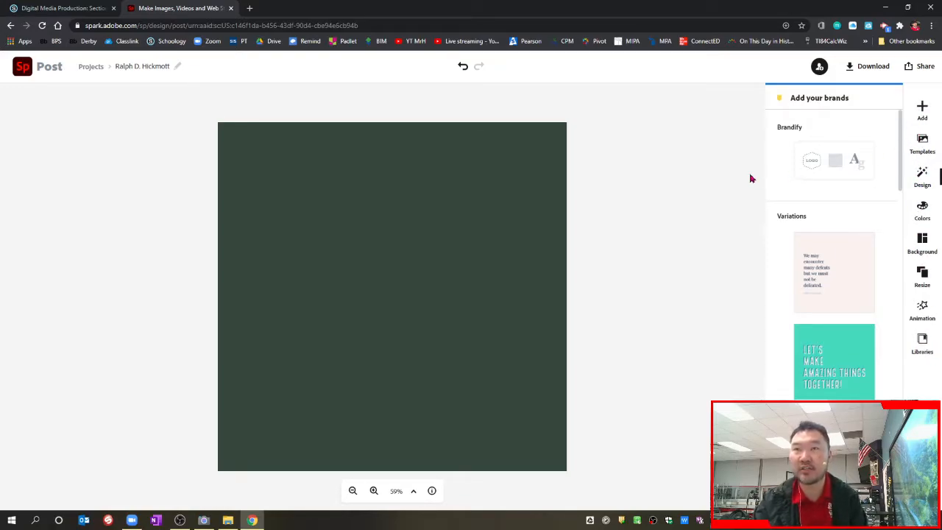
- Add a text from scratch containing the teacher's title and surname
click(924, 114)
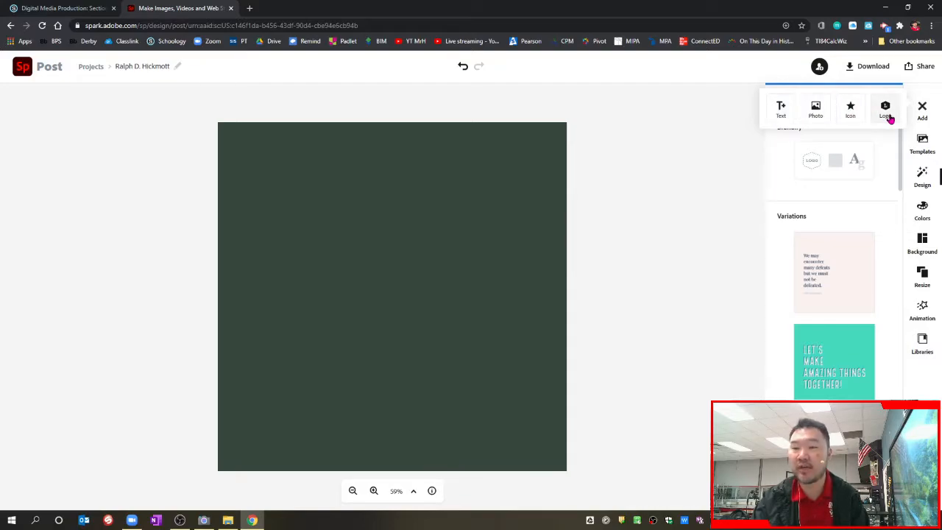
click(779, 112)
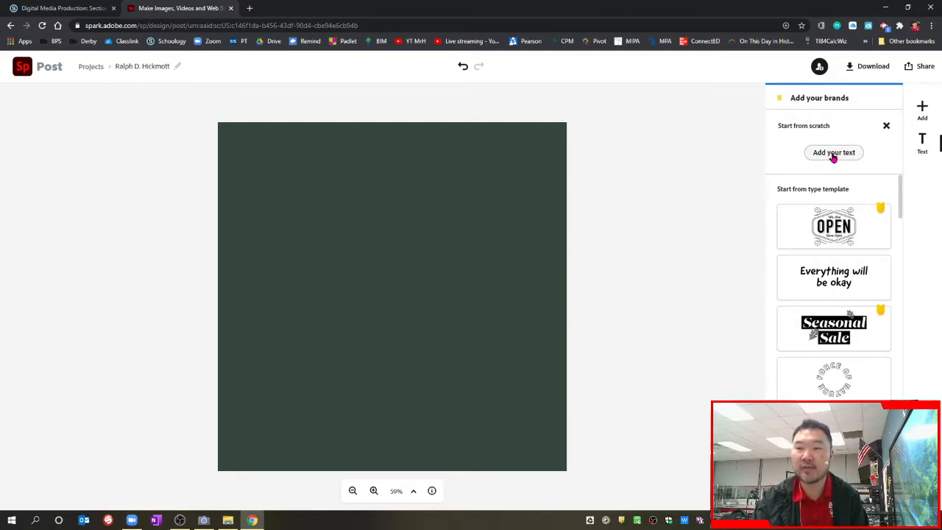
click(833, 153)
text(M)
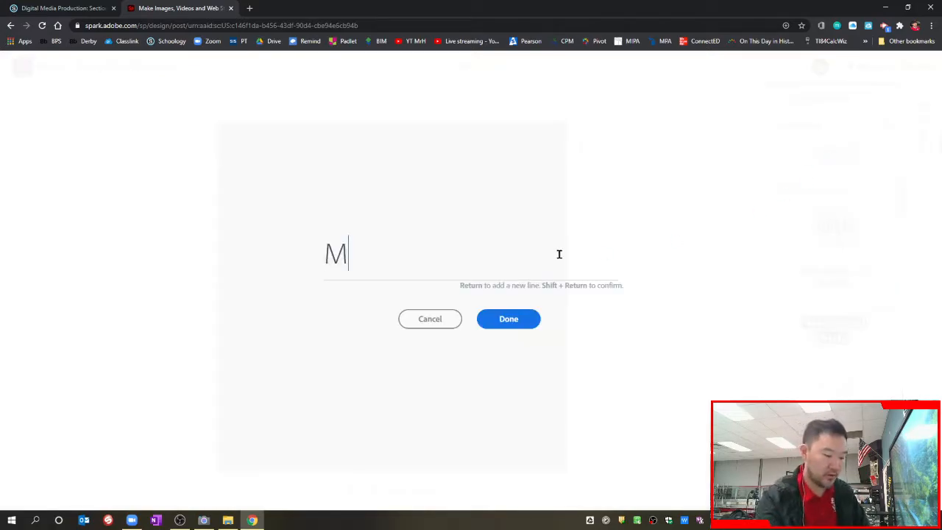
text(r. Hickmott)
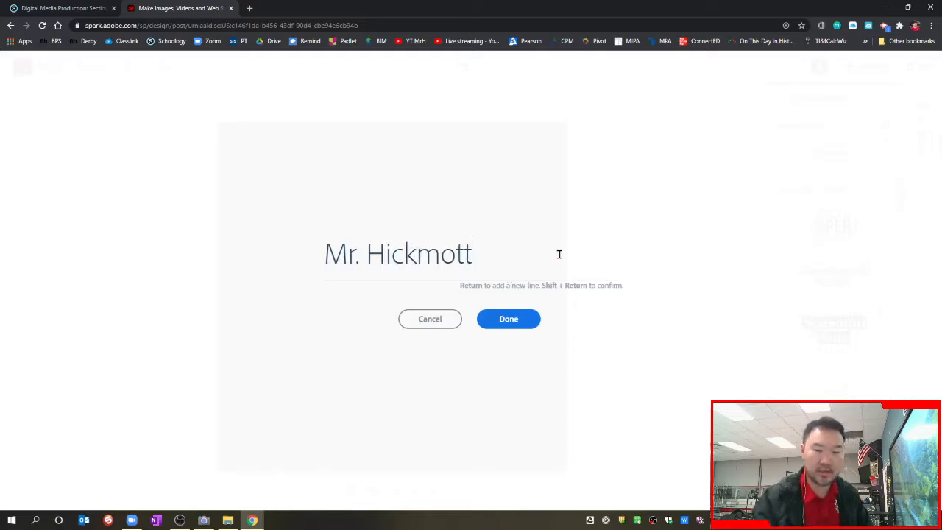
click(521, 318)
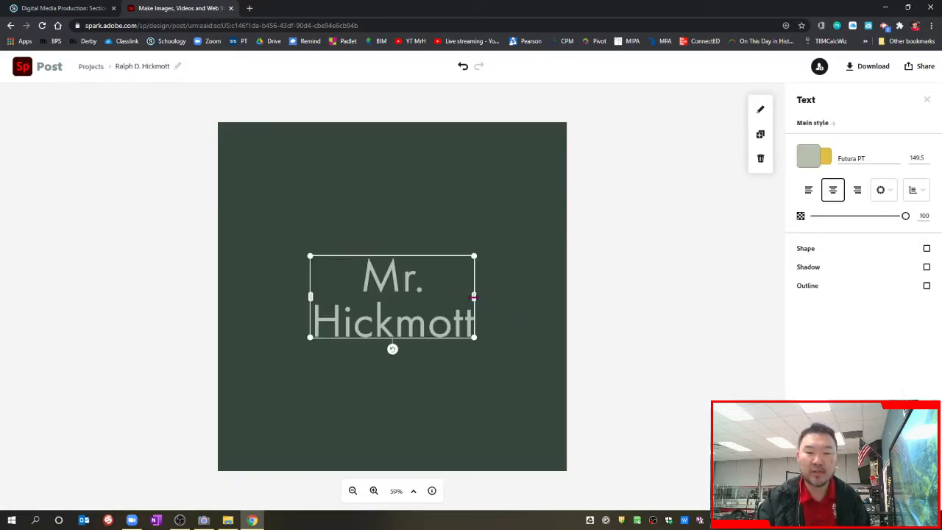
- Try widening, moving and rotating the name text, and put it back in the middle of the canvas
drag(474, 296, 525, 297)
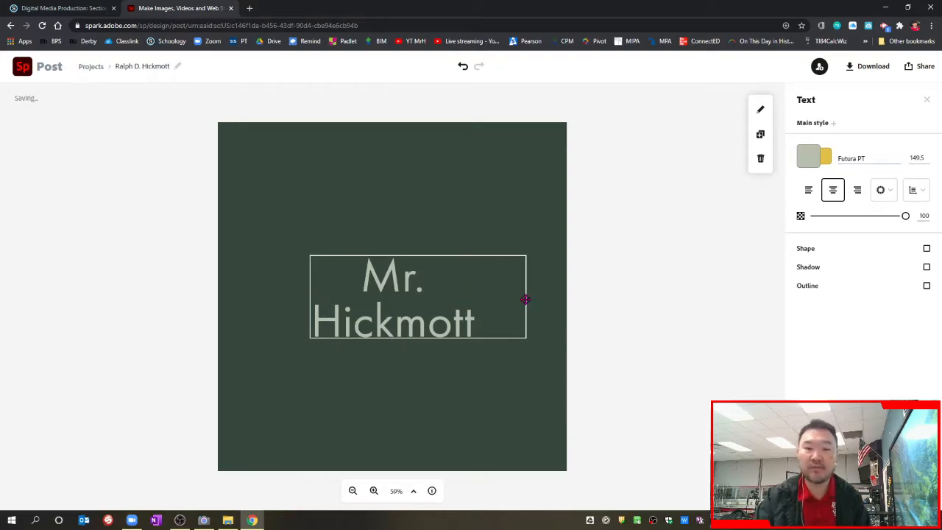
drag(376, 279, 345, 213)
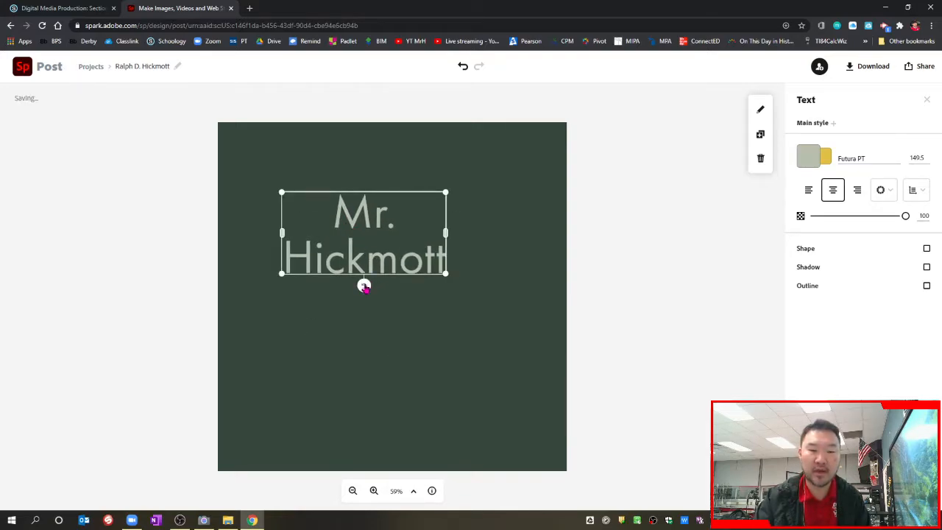
drag(363, 284, 370, 317)
drag(378, 259, 410, 332)
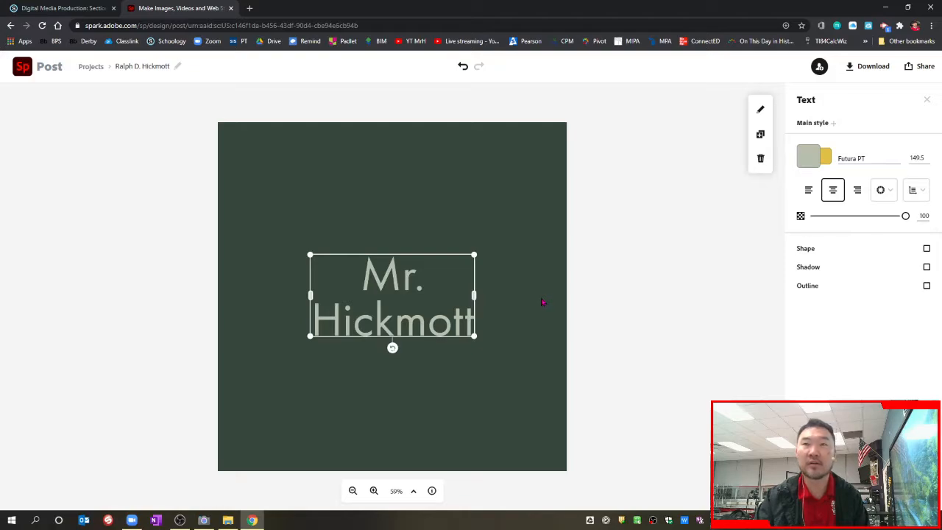
- Enlarge the name text to a size of about 209 and center it on the canvas
drag(474, 336, 539, 368)
drag(435, 299, 403, 284)
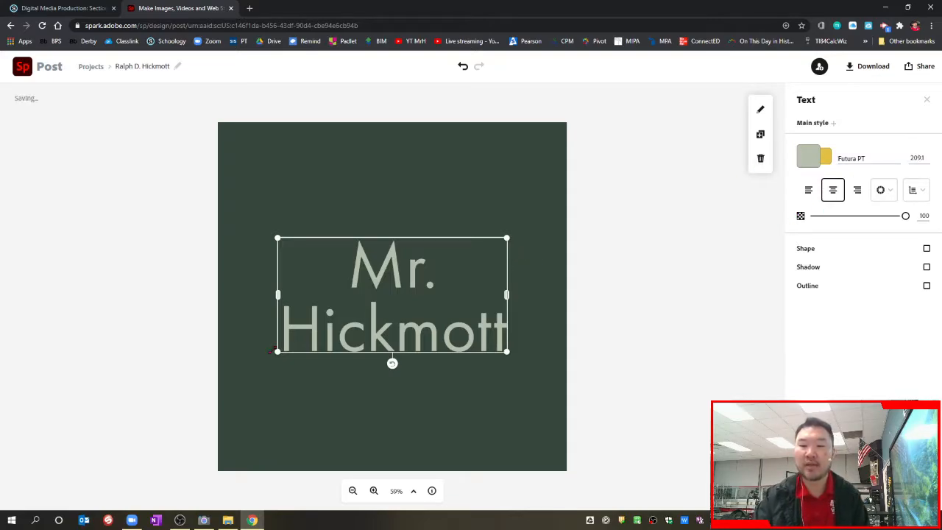
click(432, 226)
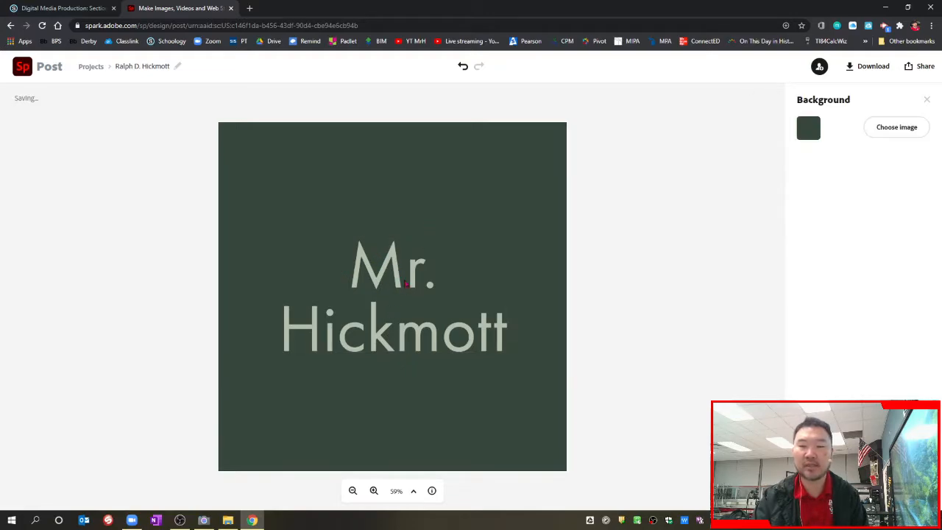
- Change the name text's font to Myriad Arabic Bold and center the text on the canvas
click(397, 282)
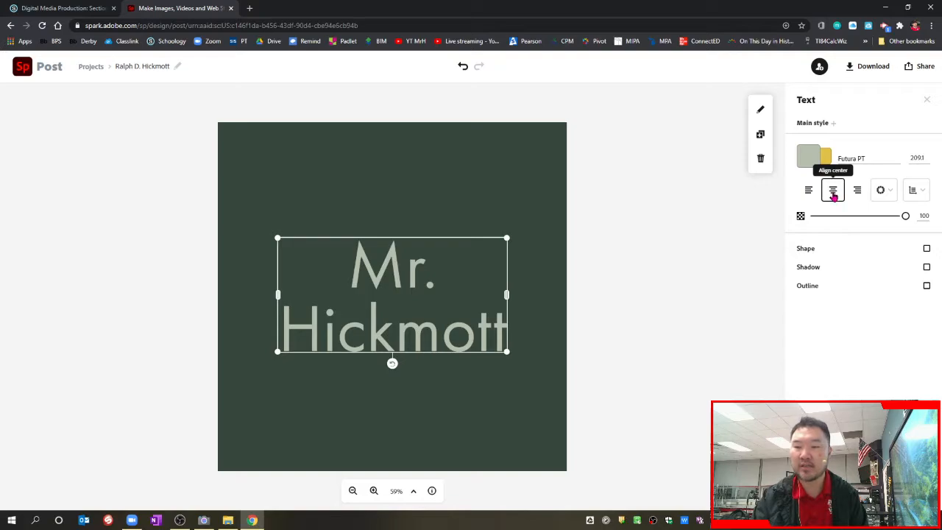
click(861, 161)
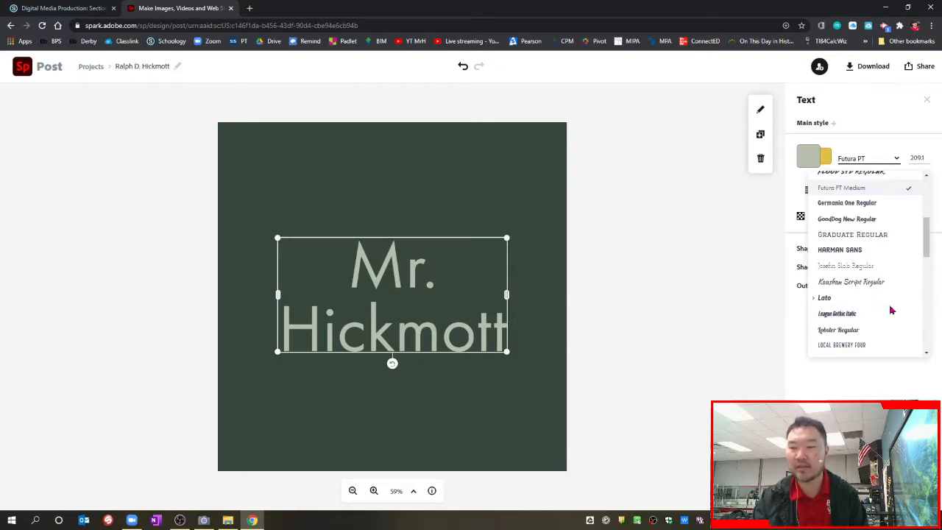
scroll(890, 311, down, 1)
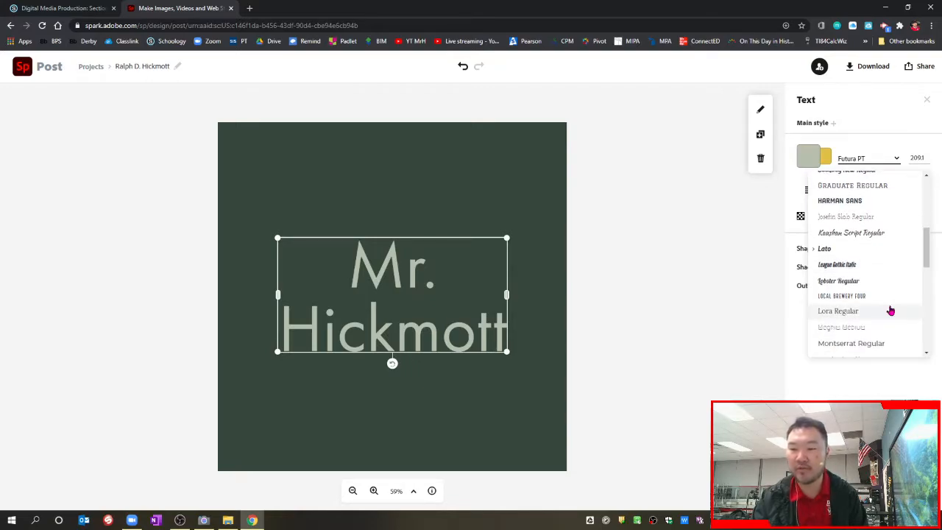
scroll(883, 252, down, 3)
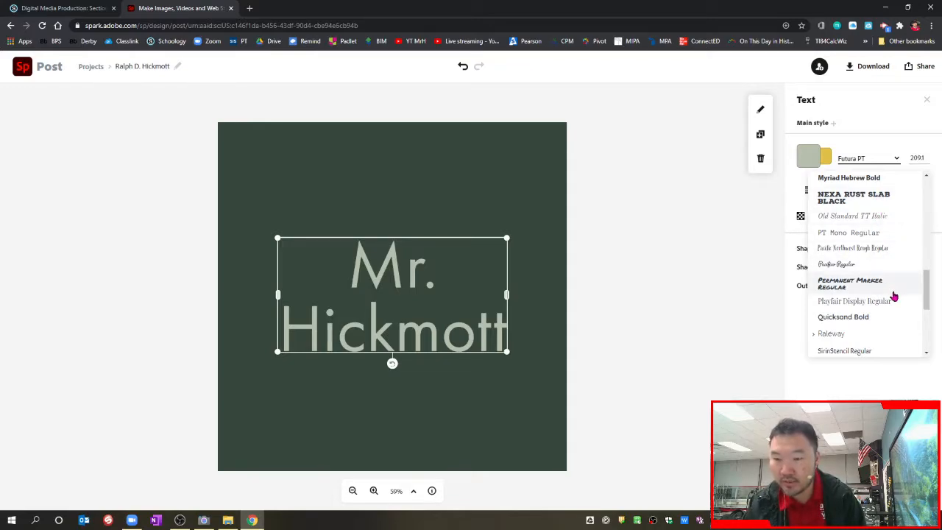
scroll(893, 295, up, 1)
scroll(894, 296, up, 5)
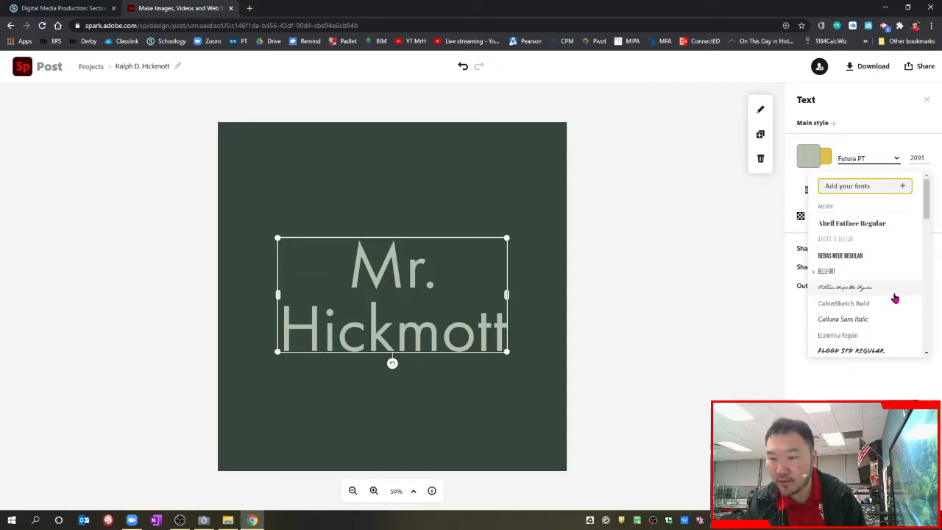
scroll(894, 298, down, 6)
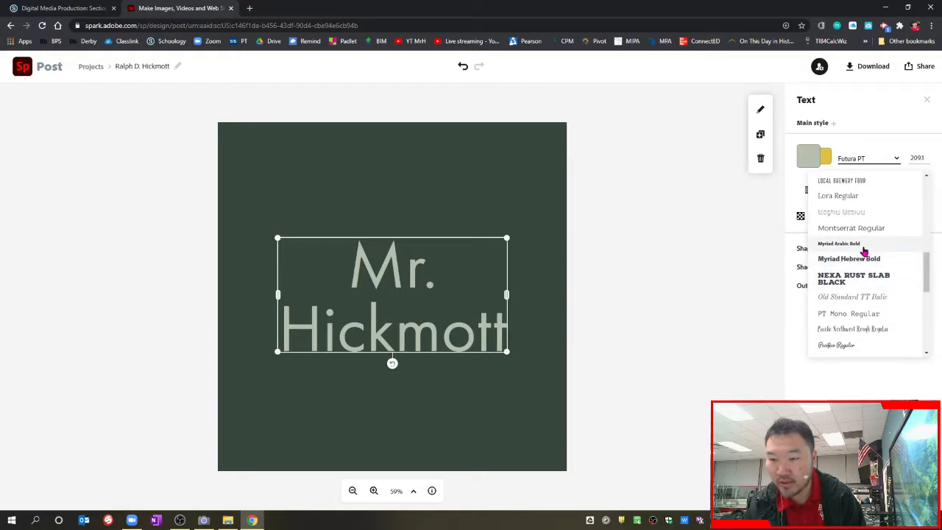
click(864, 251)
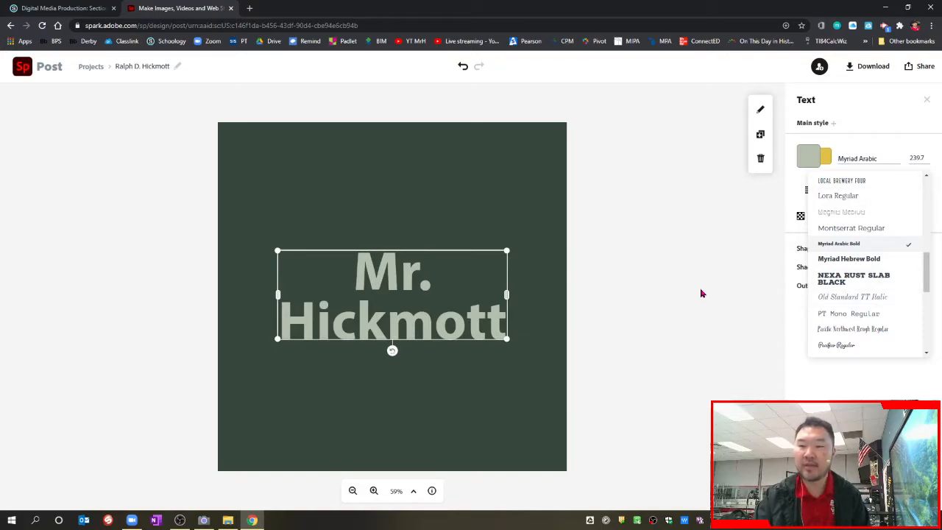
click(926, 102)
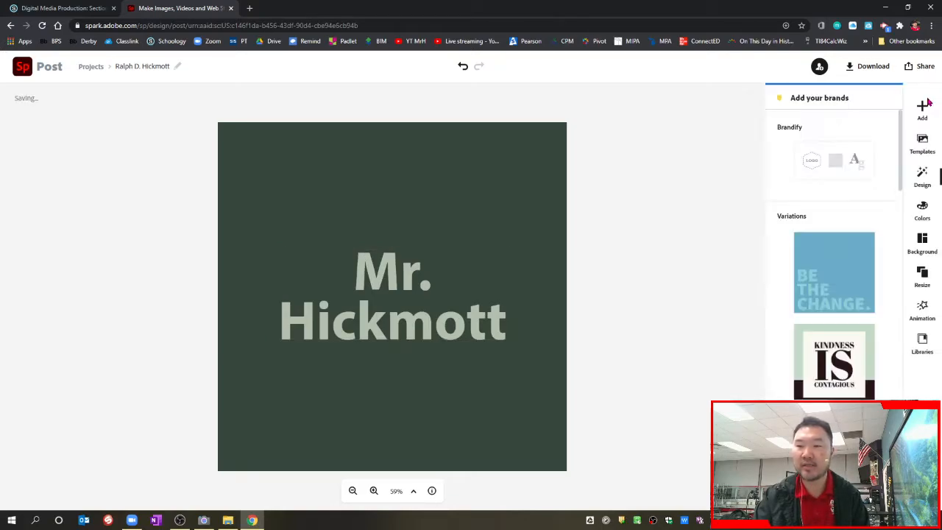
mouse_move(401, 287)
mouse_down()
mouse_move(402, 261)
mouse_move(402, 294)
mouse_up()
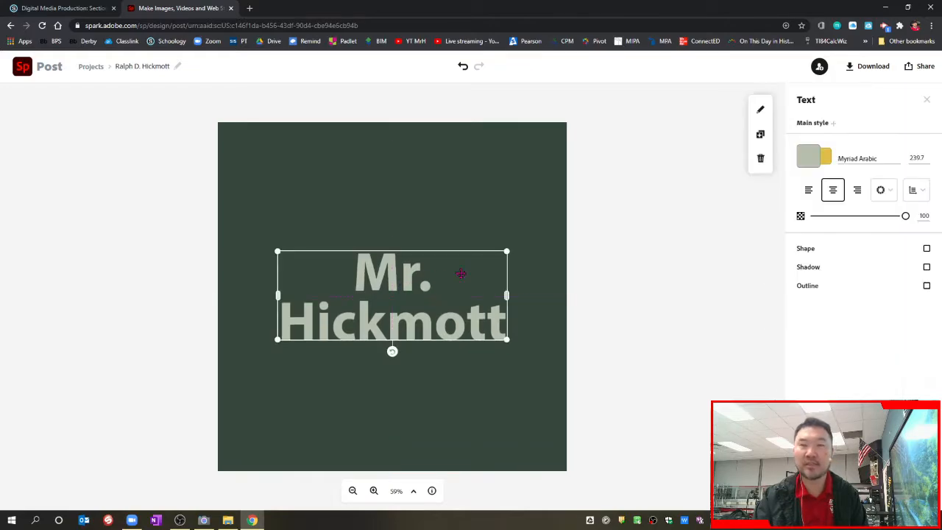
click(621, 254)
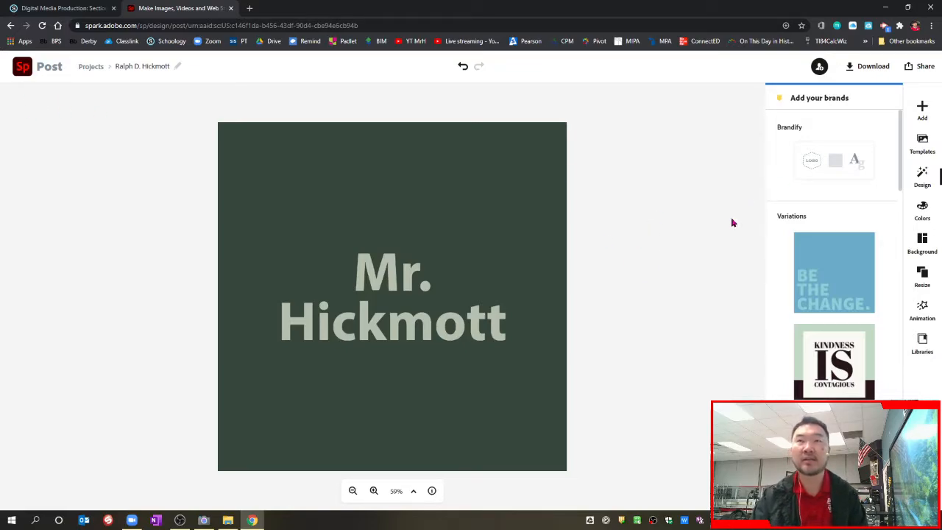
- Search the free photos for "sunrise" to add a picture to the design
click(922, 110)
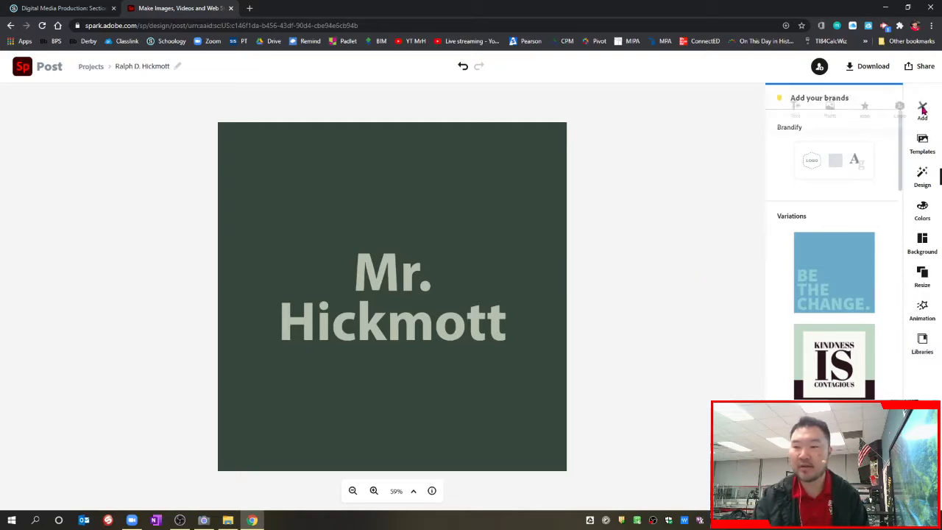
click(816, 115)
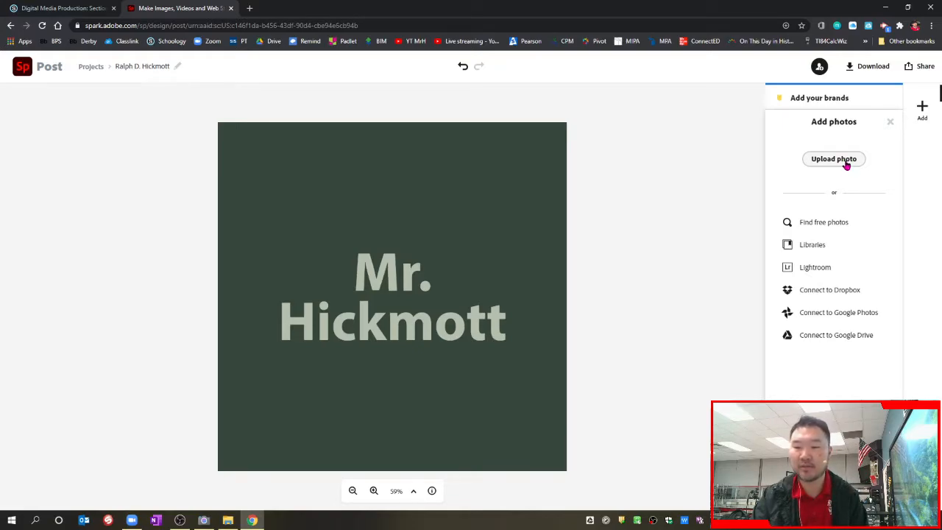
click(820, 228)
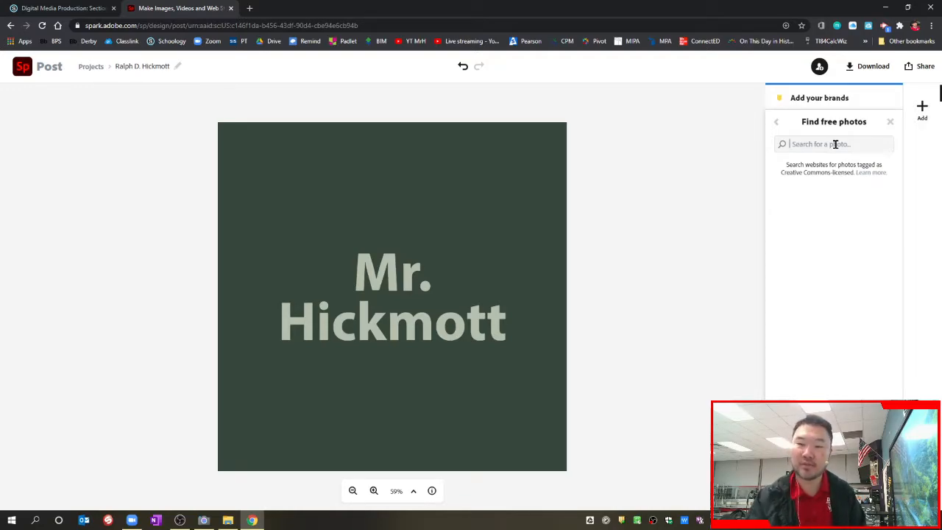
text(sunri)
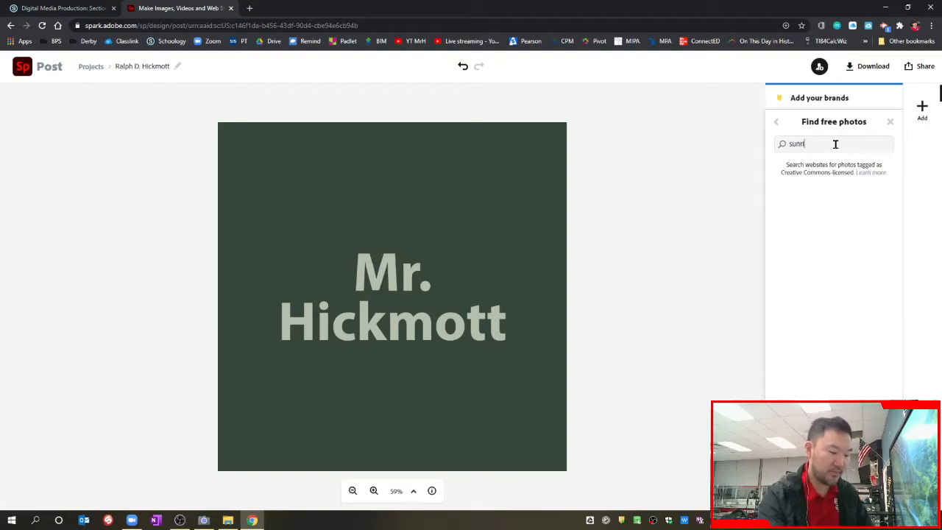
text(se)
key(Return)
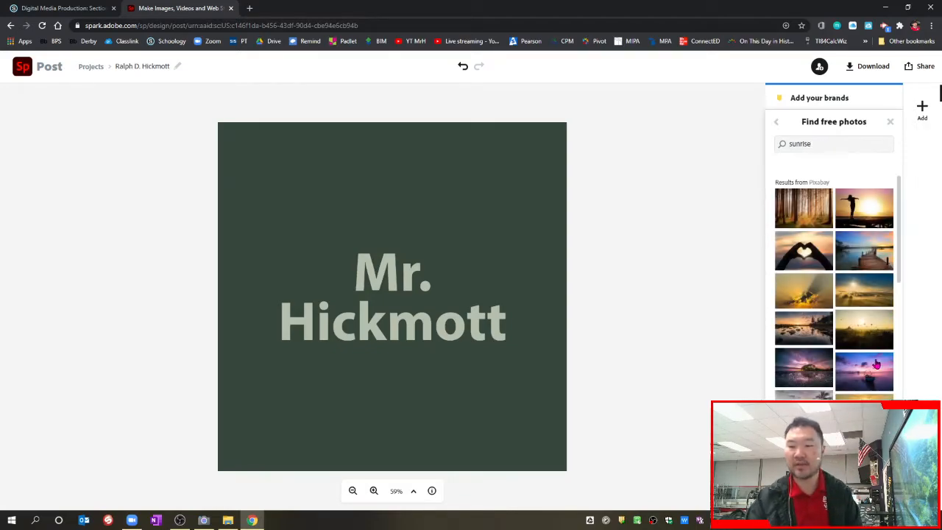
- Insert the photo of two hands forming a heart and move it over the name text
scroll(880, 367, down, 5)
scroll(879, 367, up, 5)
click(822, 254)
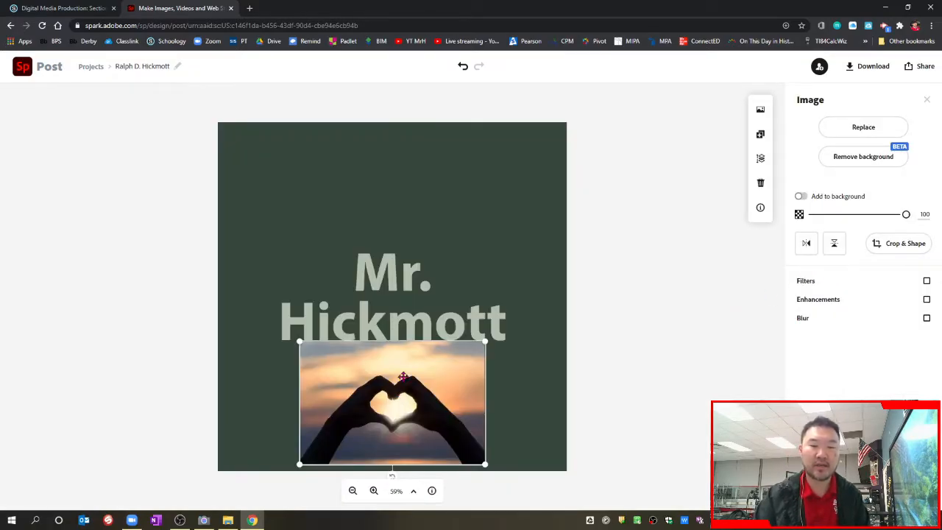
drag(403, 386, 422, 286)
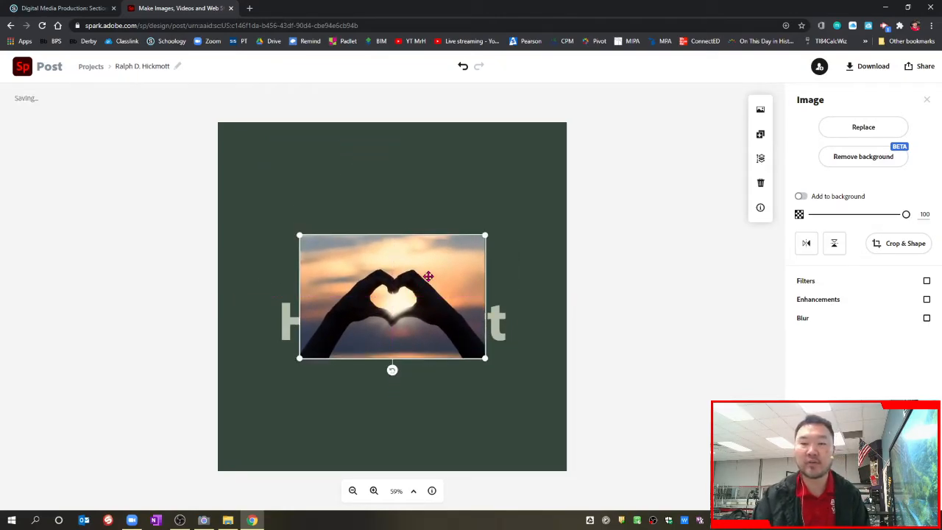
- Turn the heart-hands photo into the design's background and rotate it to -17
click(800, 199)
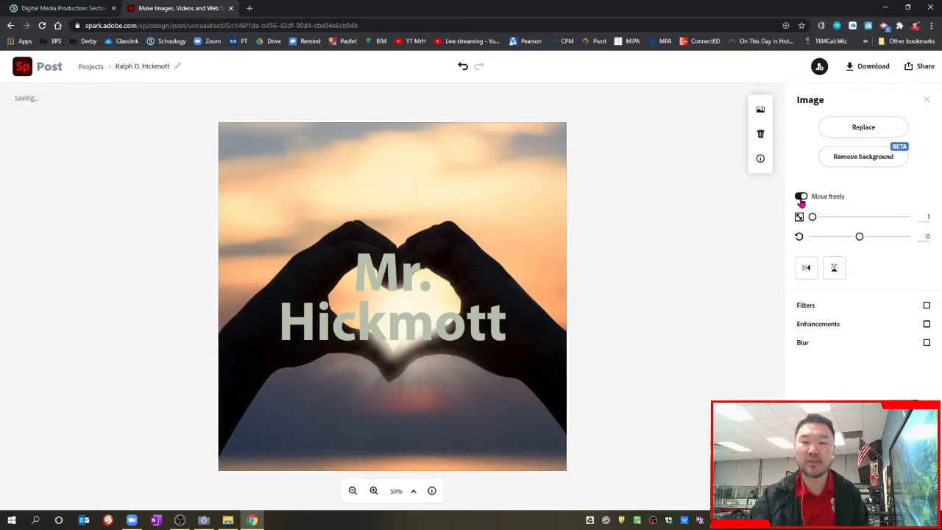
drag(862, 242, 836, 248)
drag(841, 247, 856, 247)
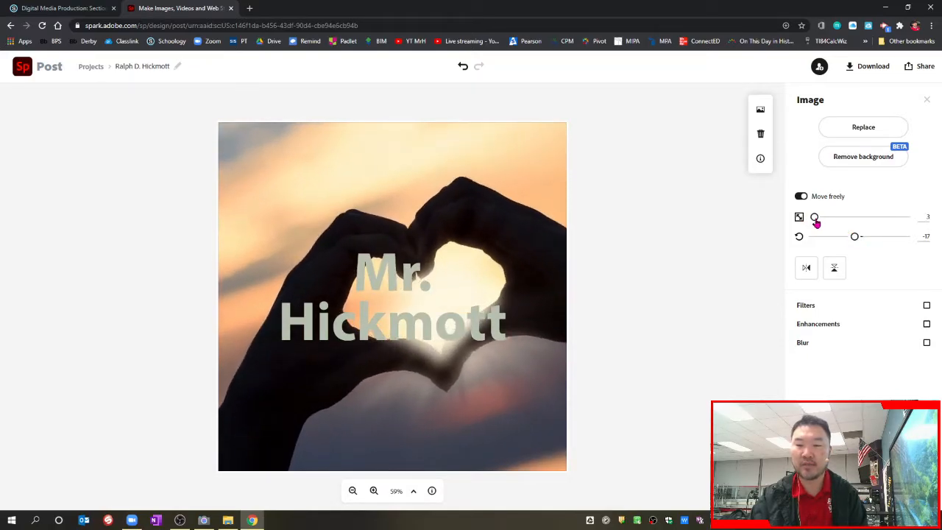
- Reposition the heart-hands background photo and enlarge it to a scale of 10 so the heart opening frames the name text
mouse_move(815, 220)
mouse_down()
mouse_move(830, 221)
mouse_move(807, 229)
mouse_move(827, 228)
mouse_move(814, 234)
mouse_up()
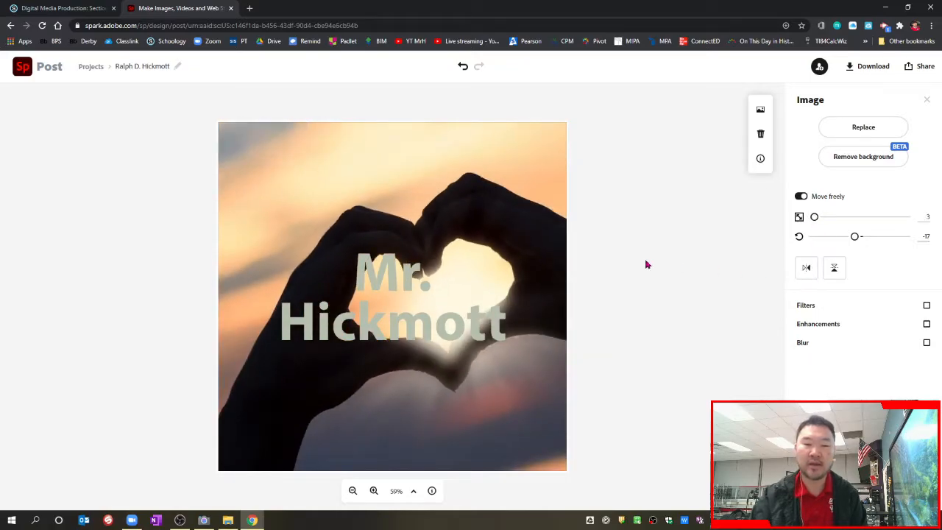
drag(509, 232, 461, 246)
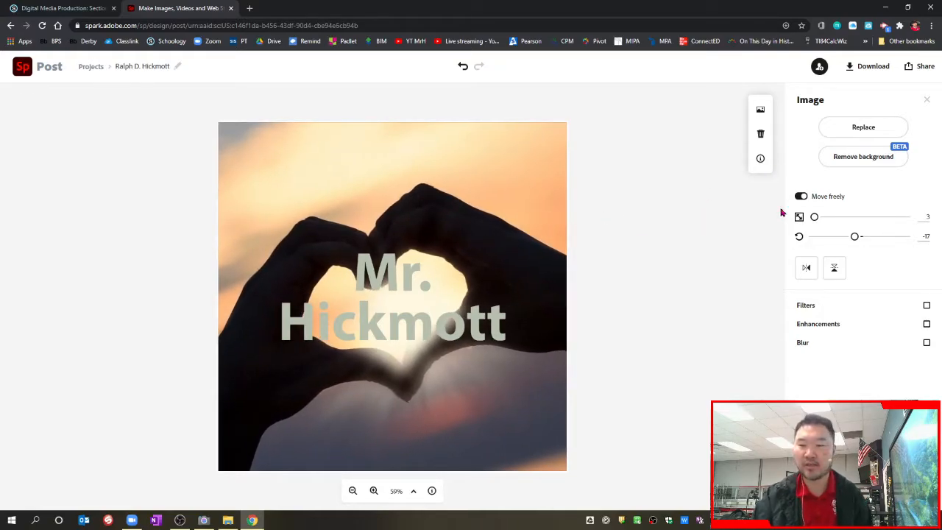
drag(813, 217, 821, 223)
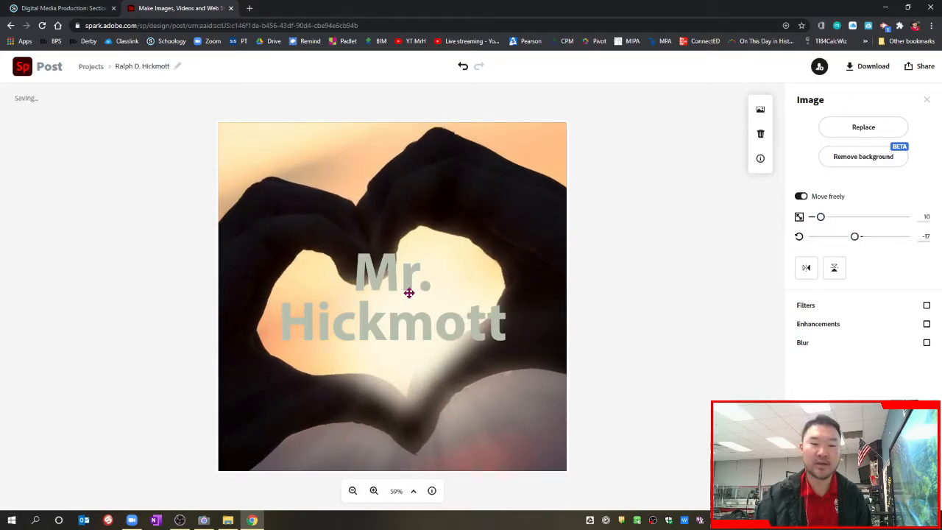
- Edit the name text to remove the title "Mr.", leaving only the surname
mouse_move(410, 292)
mouse_down()
mouse_move(425, 277)
mouse_move(417, 290)
mouse_move(420, 281)
mouse_move(426, 287)
mouse_up()
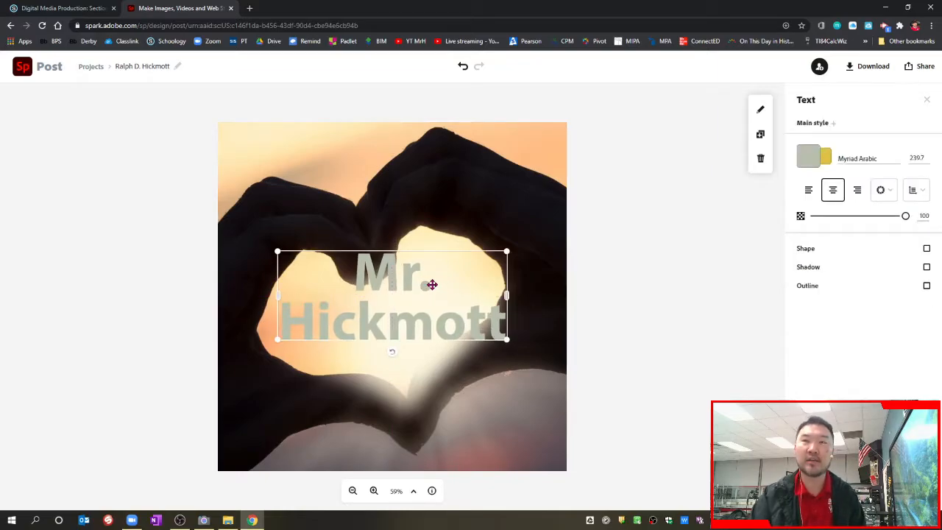
double_click(401, 284)
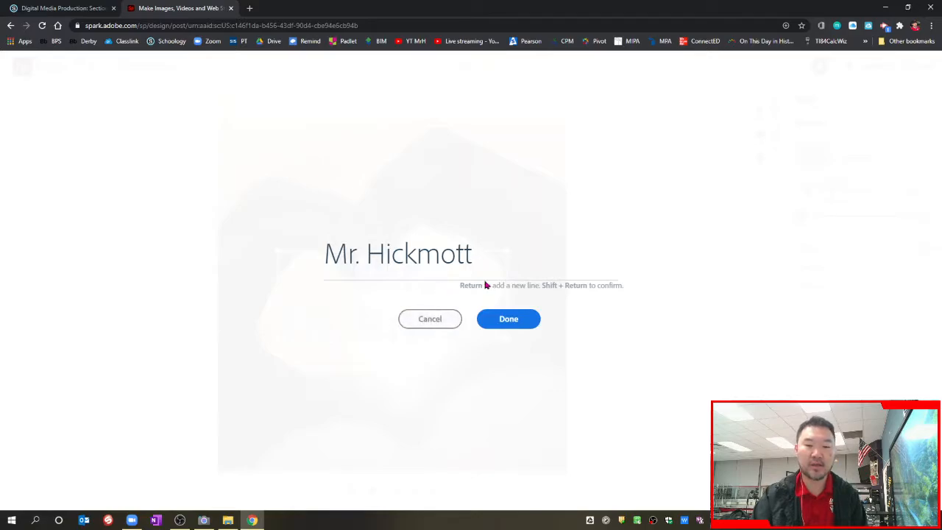
click(367, 255)
key(BackSpace)
key(BackSpace)
key(BackSpace)
key(BackSpace)
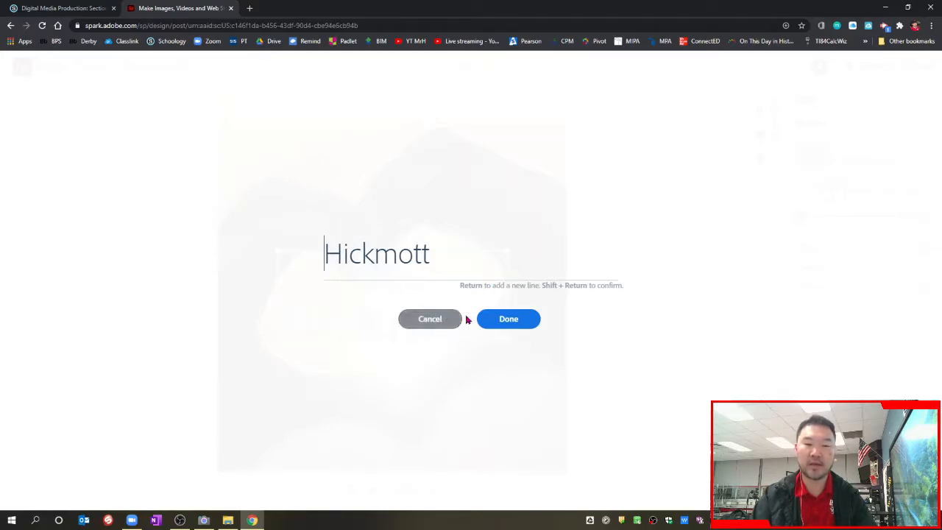
click(511, 319)
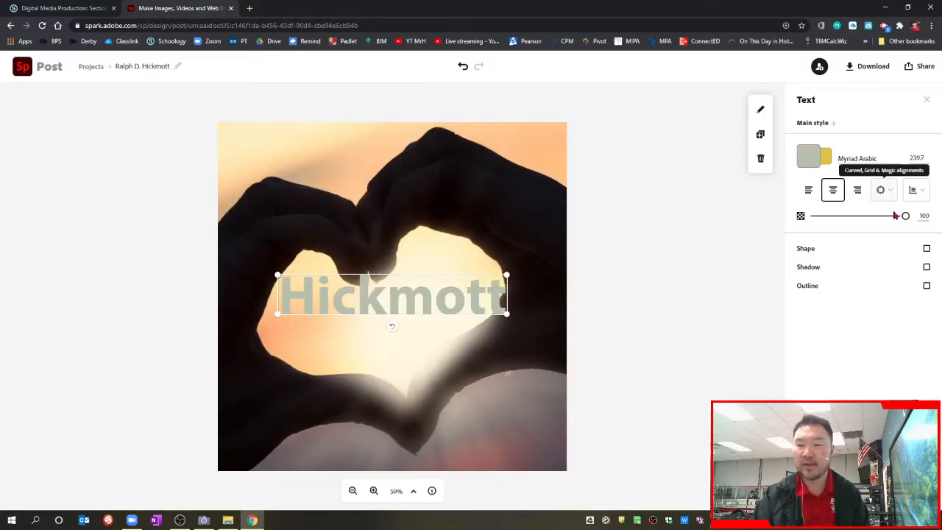
- Set the name text's font size to 200
drag(905, 216, 907, 216)
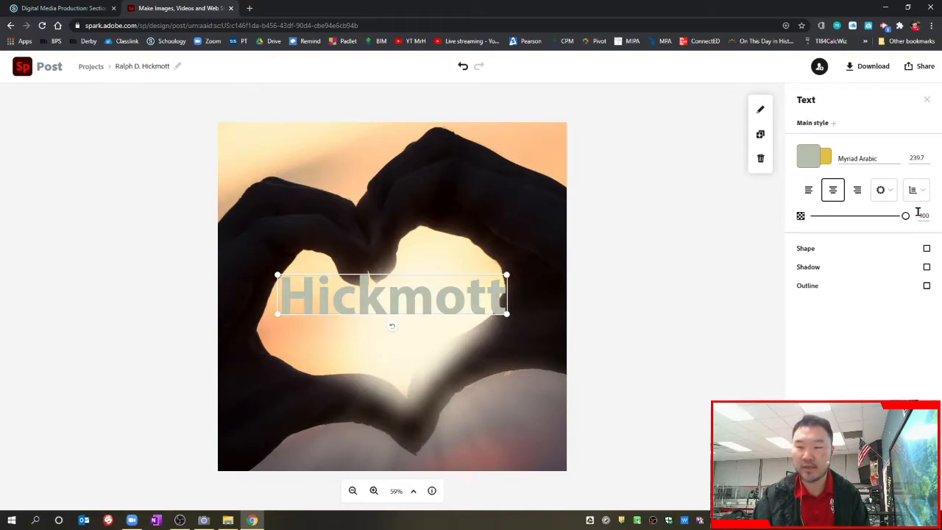
click(929, 160)
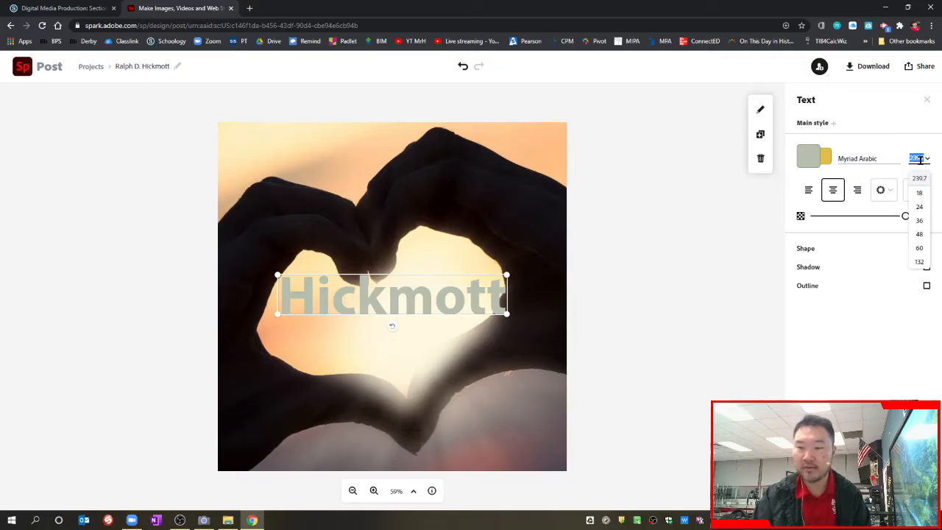
text(200)
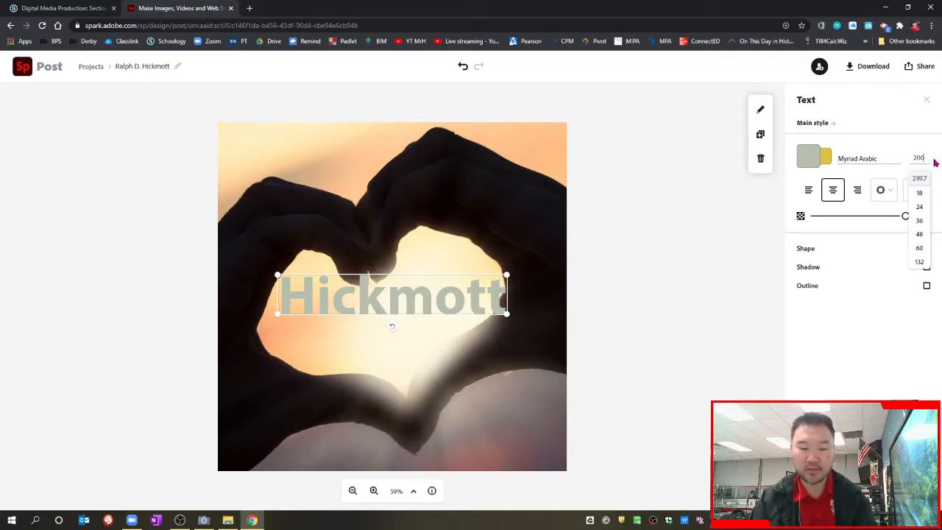
key(Return)
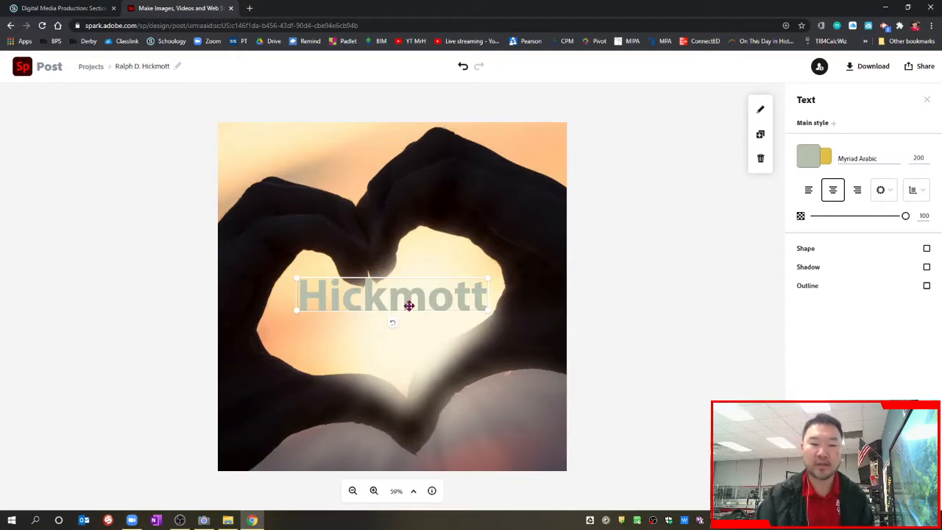
- Nudge the name text down slightly and shift the background photo so the heart opening surrounds the name
mouse_move(414, 298)
mouse_down()
mouse_move(414, 321)
mouse_move(413, 305)
mouse_up()
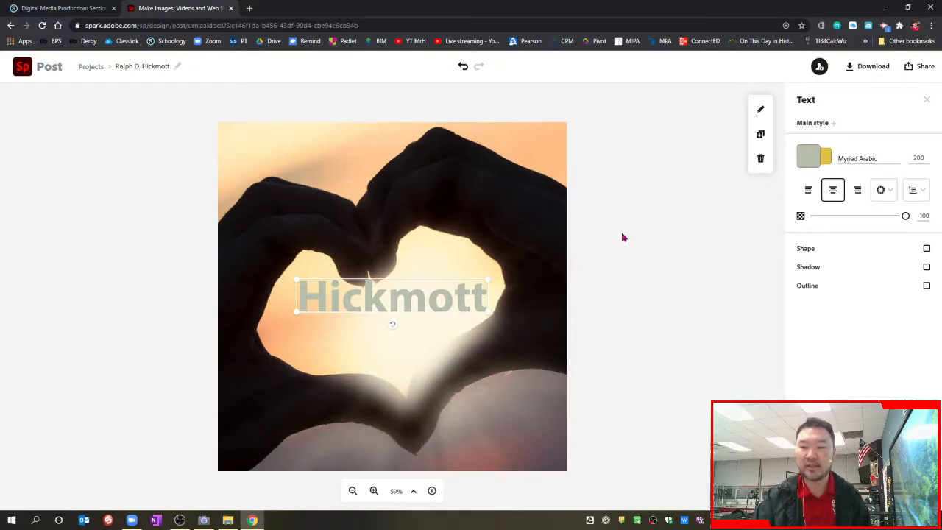
click(516, 179)
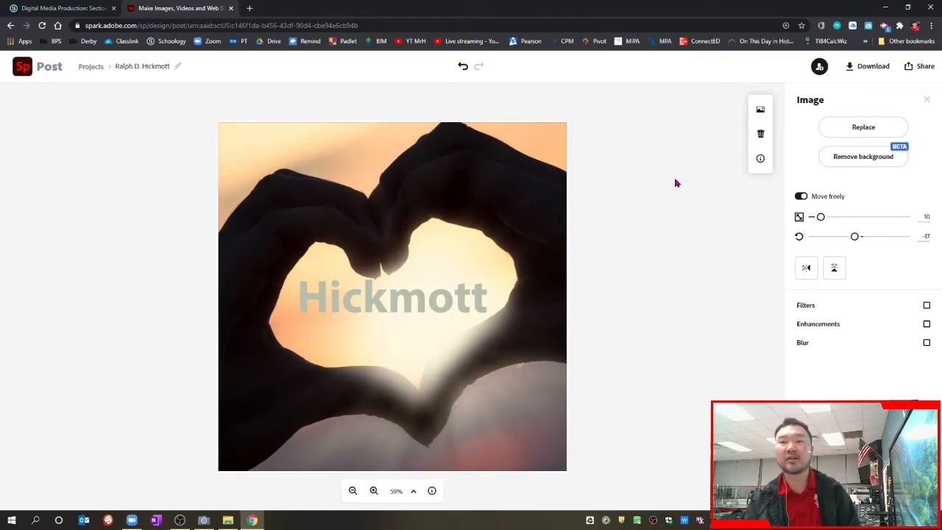
click(926, 100)
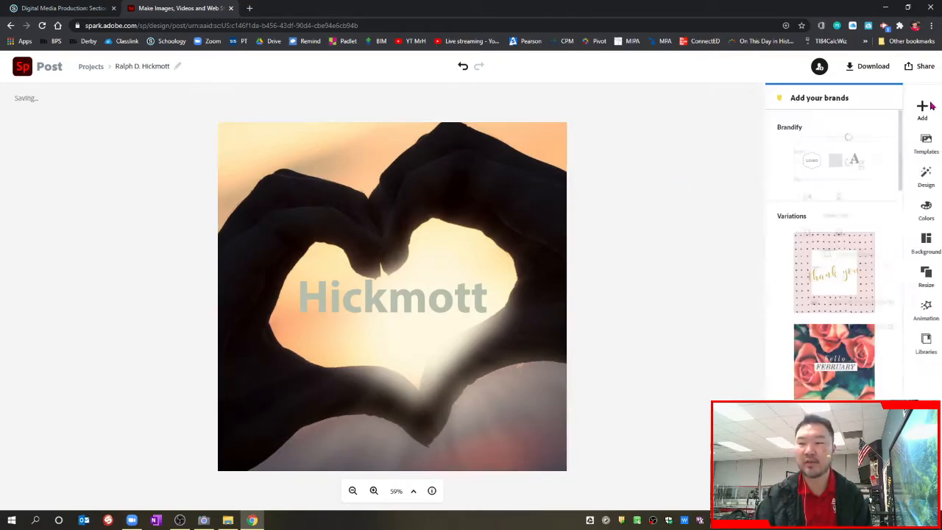
- Search the icon library for "panda", look through the icons, and close the search without adding one
click(924, 109)
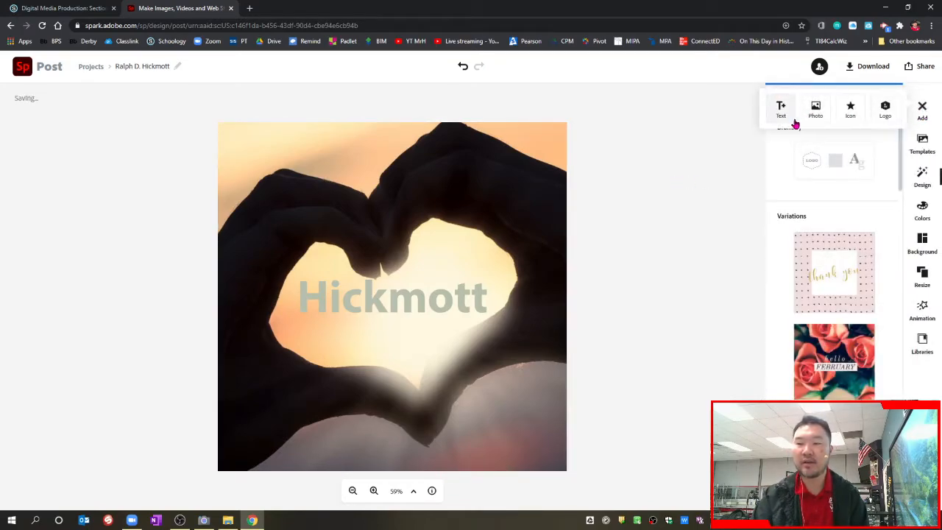
click(854, 116)
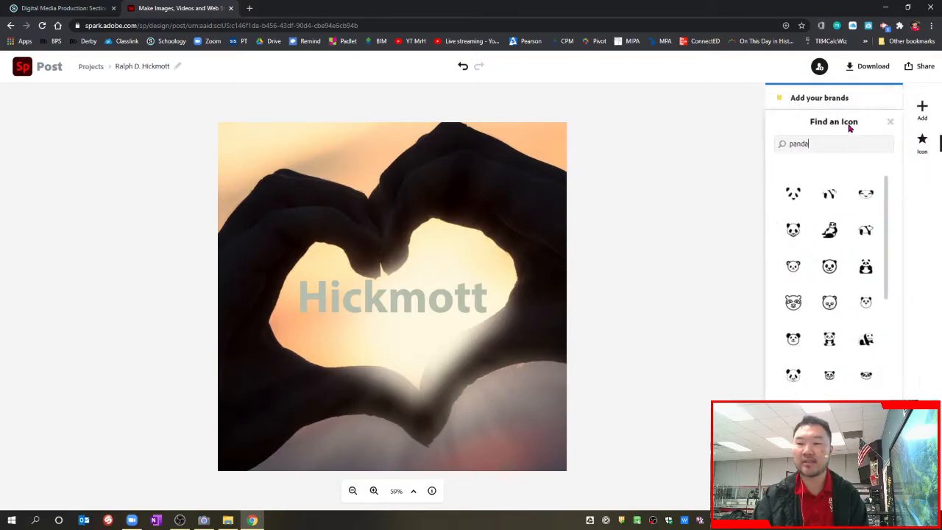
click(830, 141)
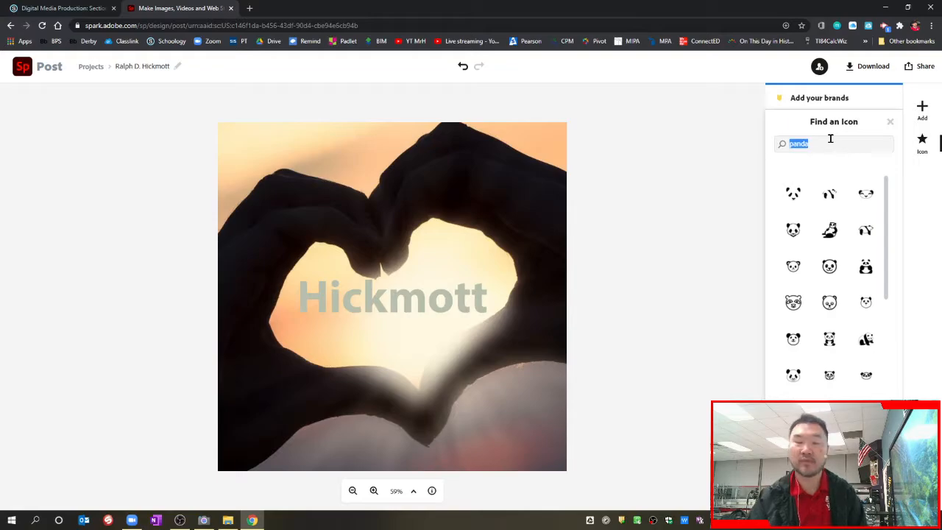
text(pa)
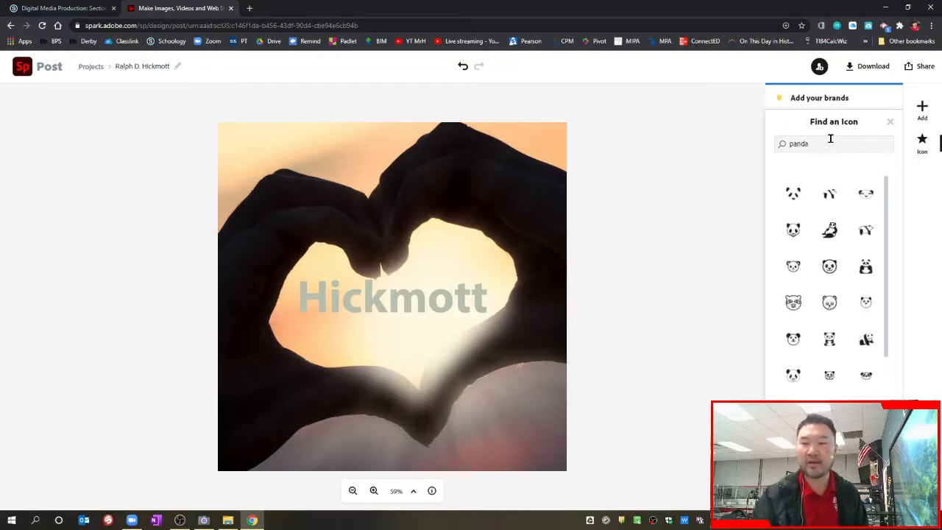
scroll(841, 320, down, 5)
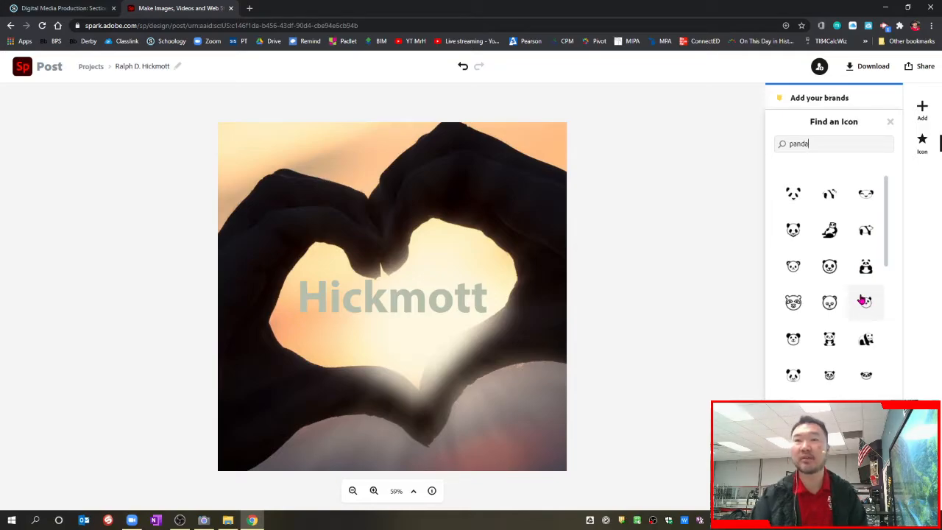
click(888, 124)
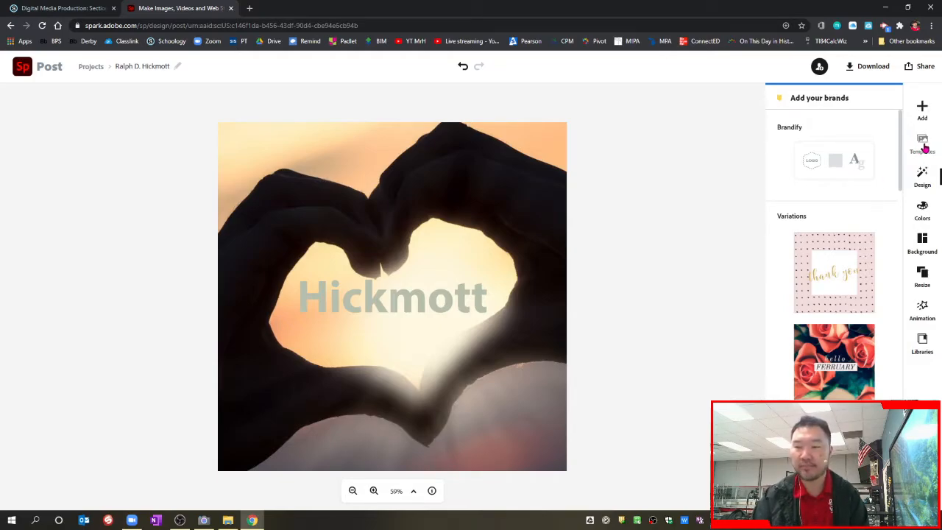
- Browse the Spark templates, previewing the 2020 Christmas SALE template and closing it without creating a design from it
click(922, 145)
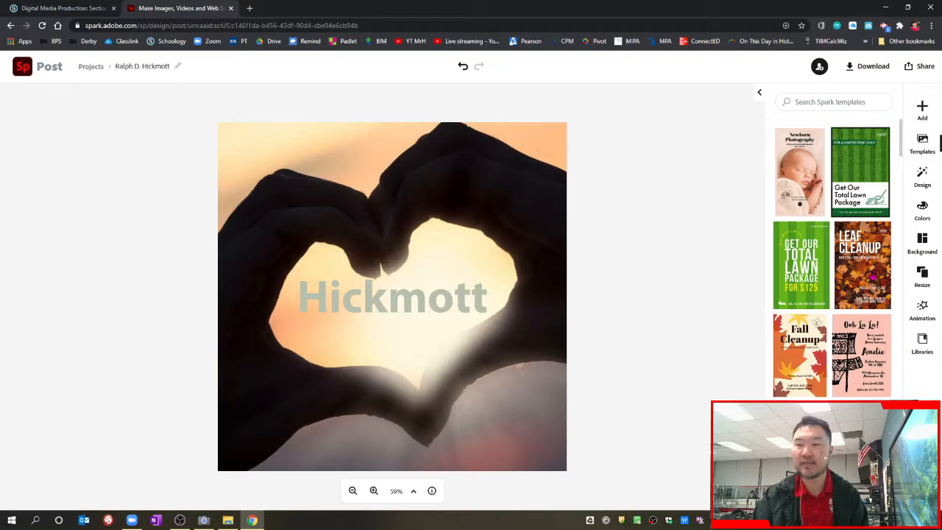
scroll(874, 276, down, 6)
scroll(874, 277, down, 10)
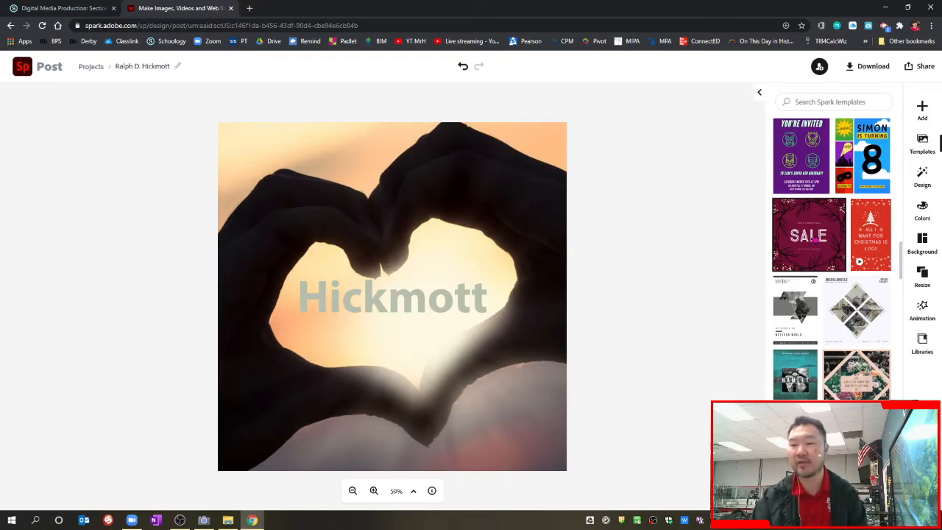
click(809, 235)
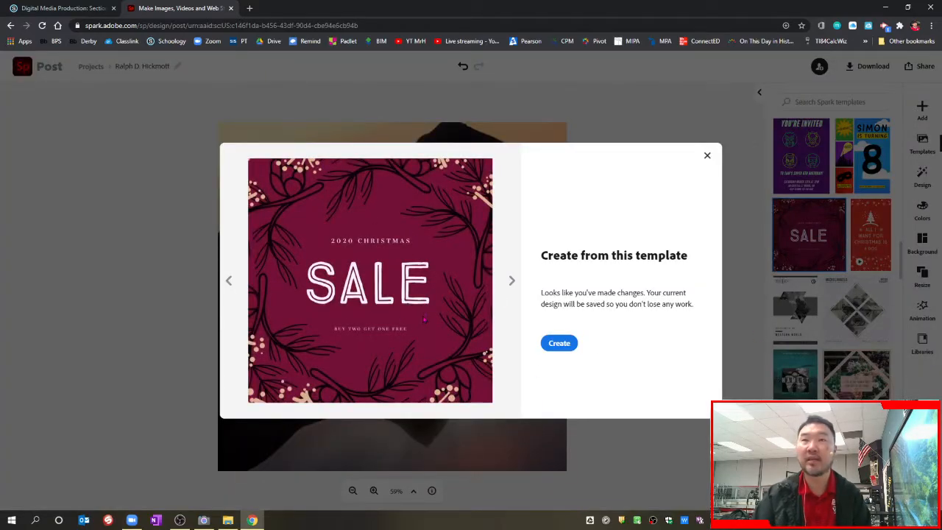
click(567, 346)
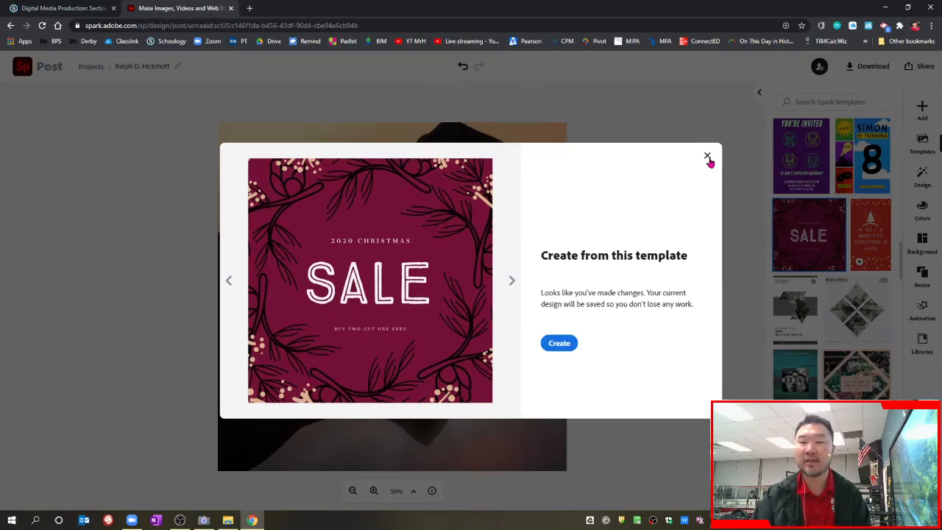
click(707, 158)
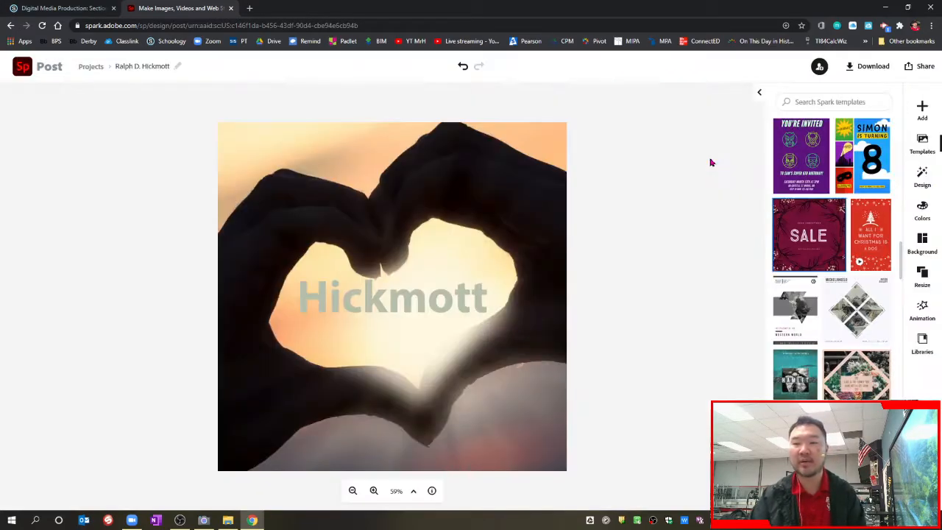
scroll(846, 193, down, 5)
scroll(849, 196, up, 6)
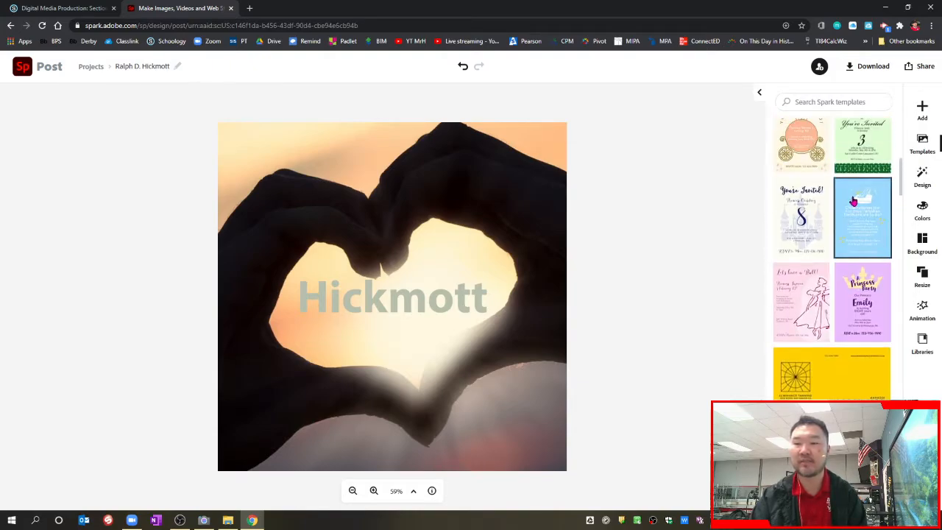
scroll(855, 200, down, 3)
scroll(856, 199, down, 8)
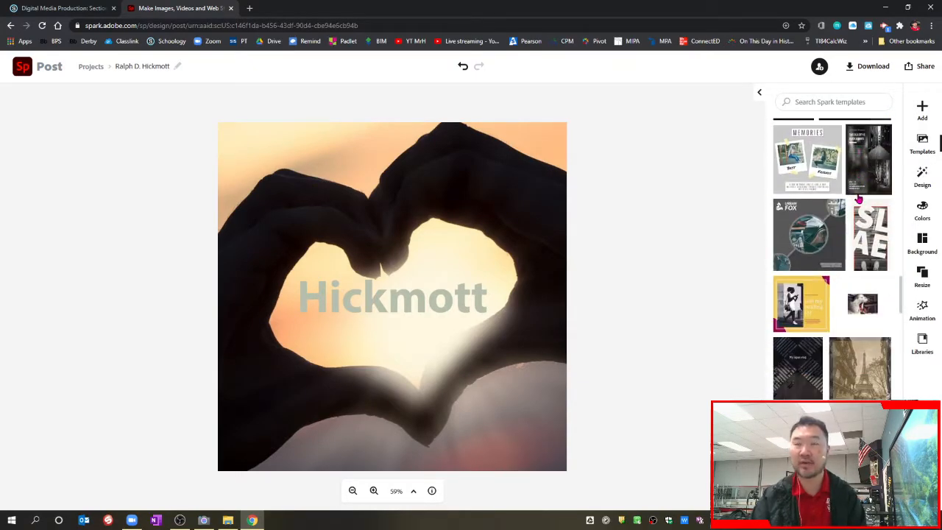
- Examine the design variations offered for the post, going through the list of style samples
click(922, 175)
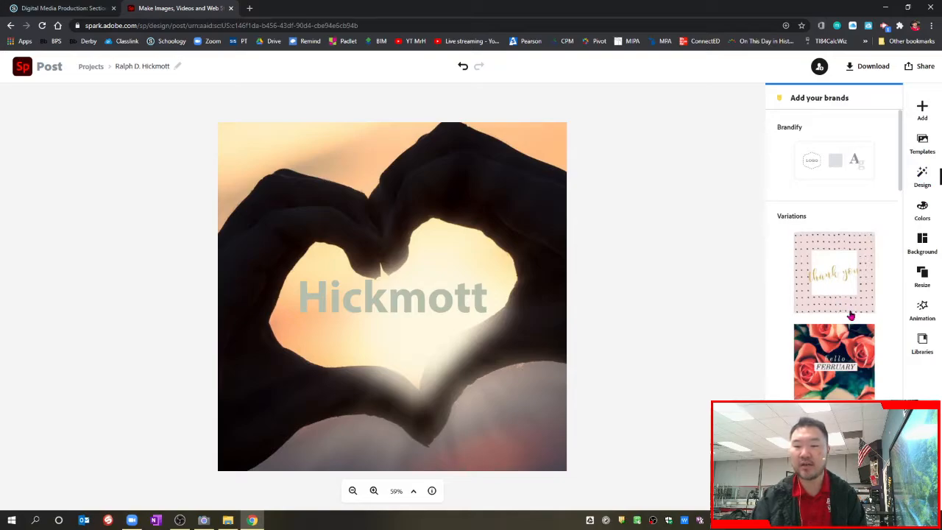
scroll(852, 300, down, 4)
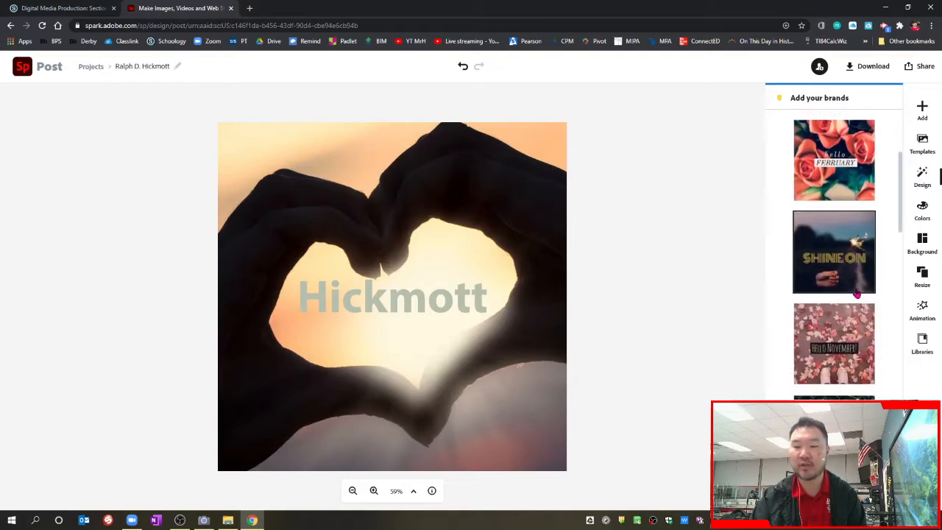
scroll(857, 294, down, 1)
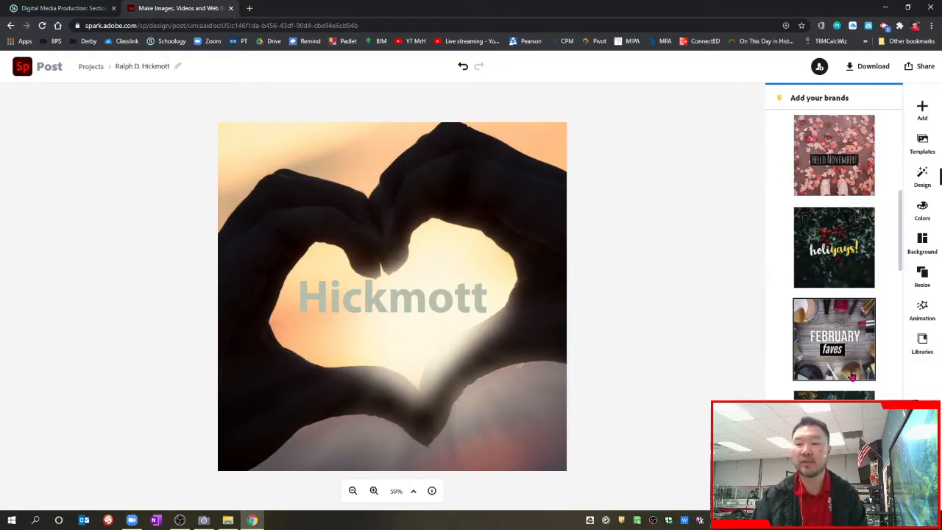
scroll(849, 353, down, 3)
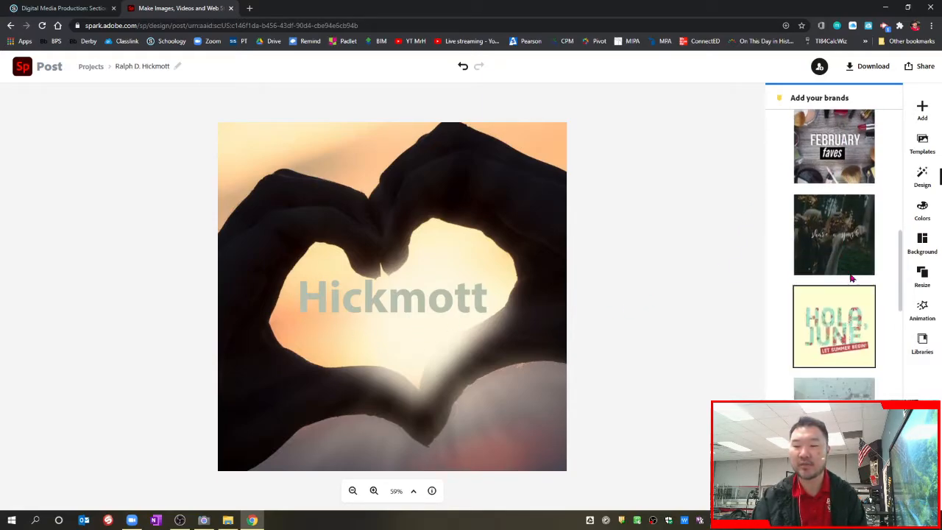
scroll(854, 318, down, 1)
scroll(859, 319, down, 1)
scroll(858, 342, down, 2)
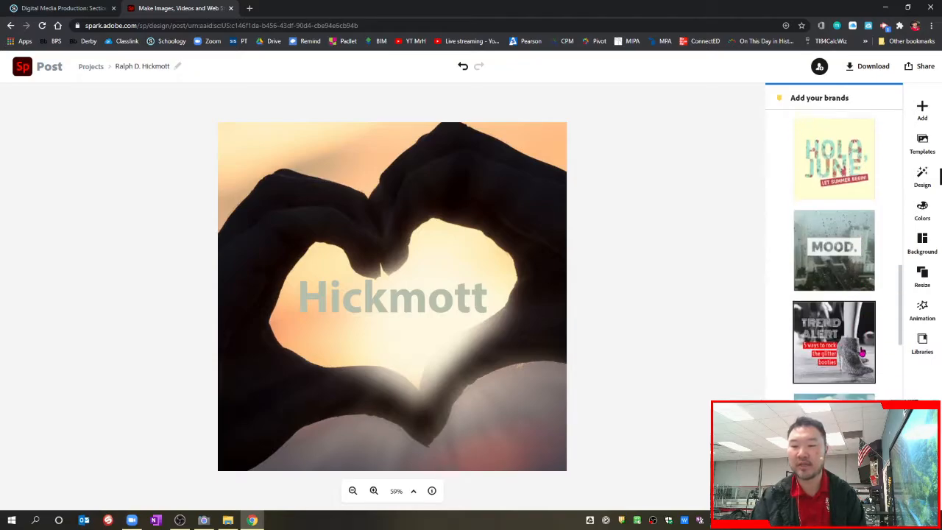
scroll(859, 346, down, 1)
scroll(861, 349, down, 3)
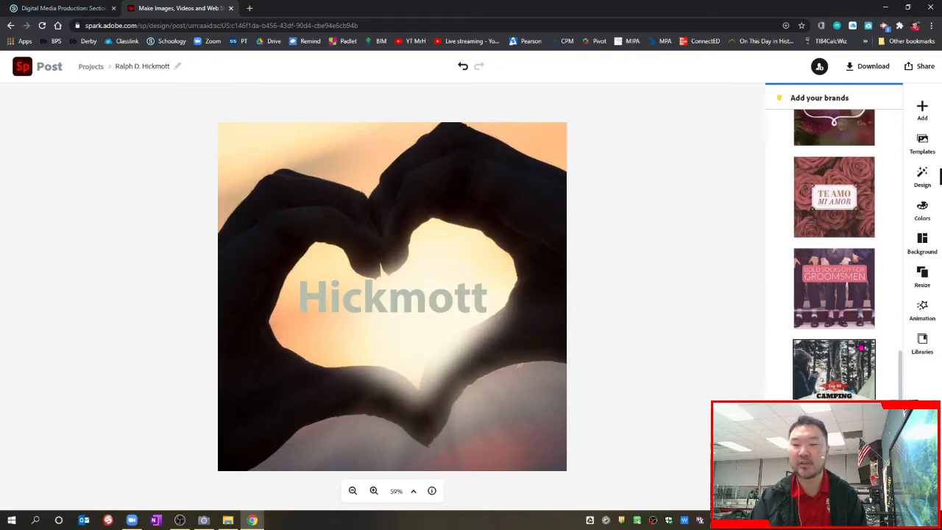
scroll(861, 347, up, 10)
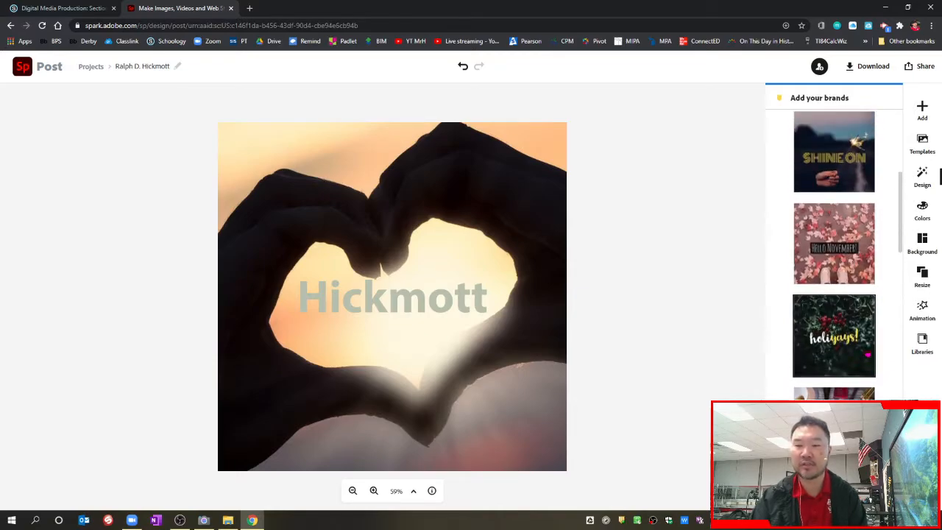
scroll(833, 255, up, 3)
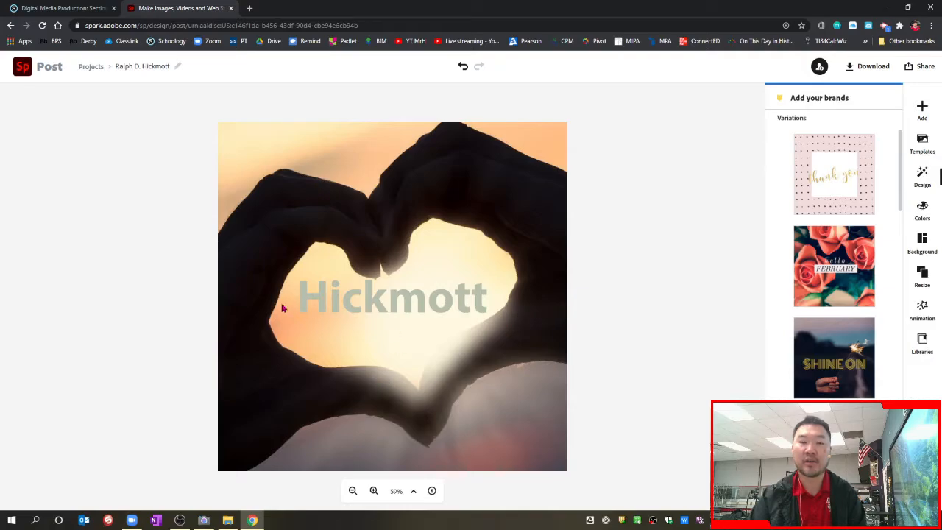
- Try the "FEBRUARY faves" variation and the dark forest script variation below it on the post, and undo both
scroll(831, 312, down, 3)
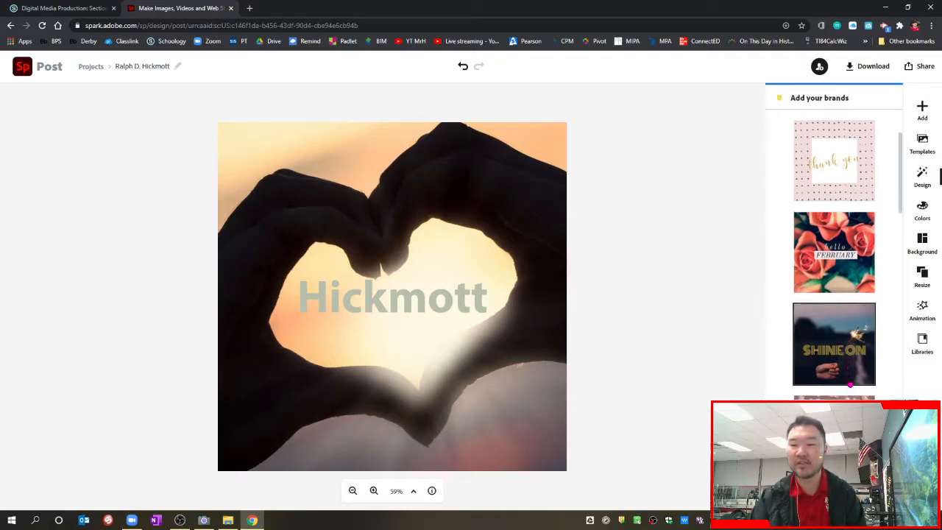
scroll(833, 301, down, 2)
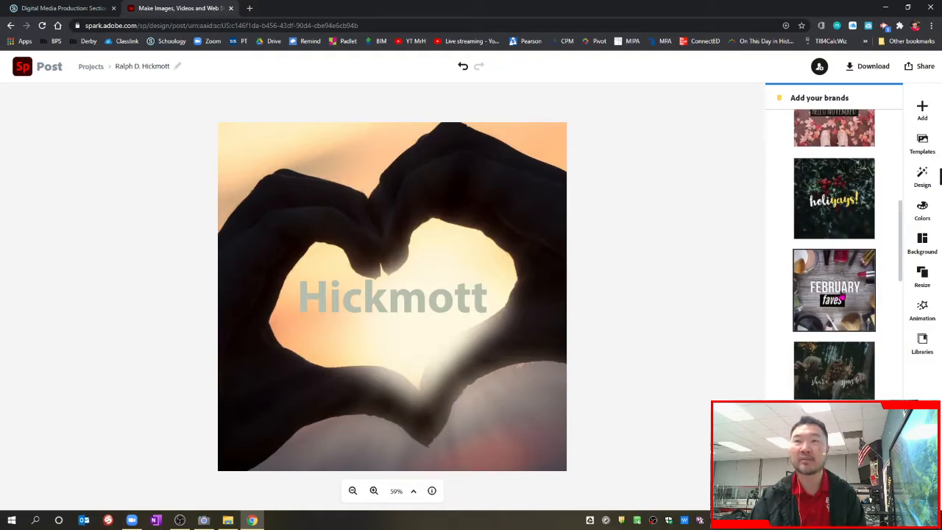
scroll(846, 296, down, 1)
scroll(849, 294, down, 1)
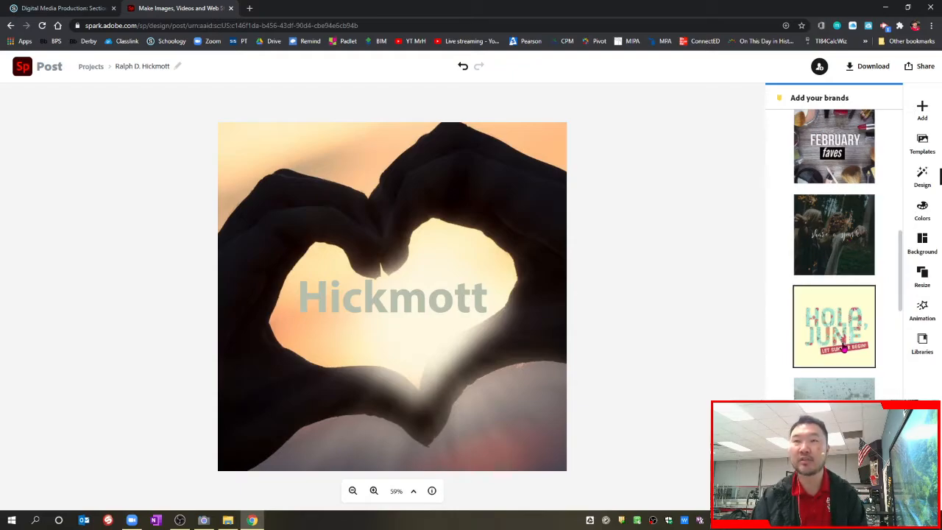
click(832, 164)
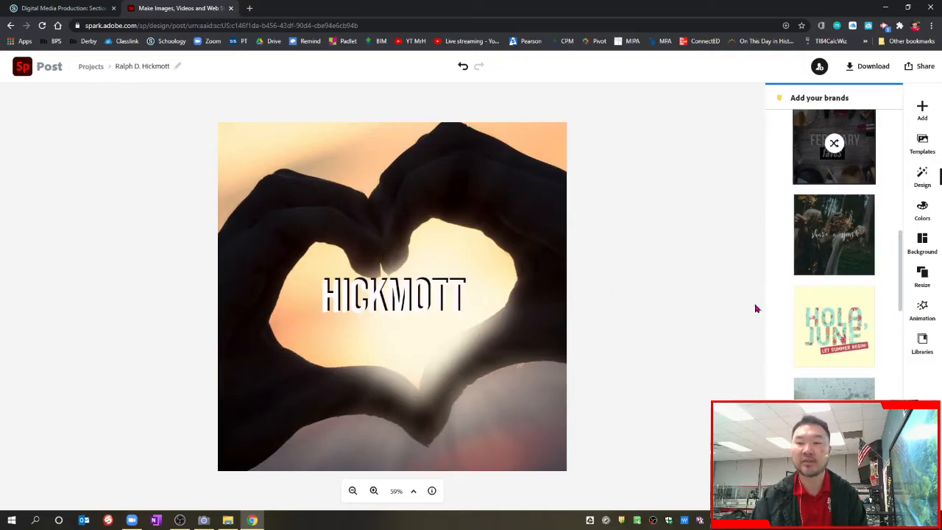
click(835, 247)
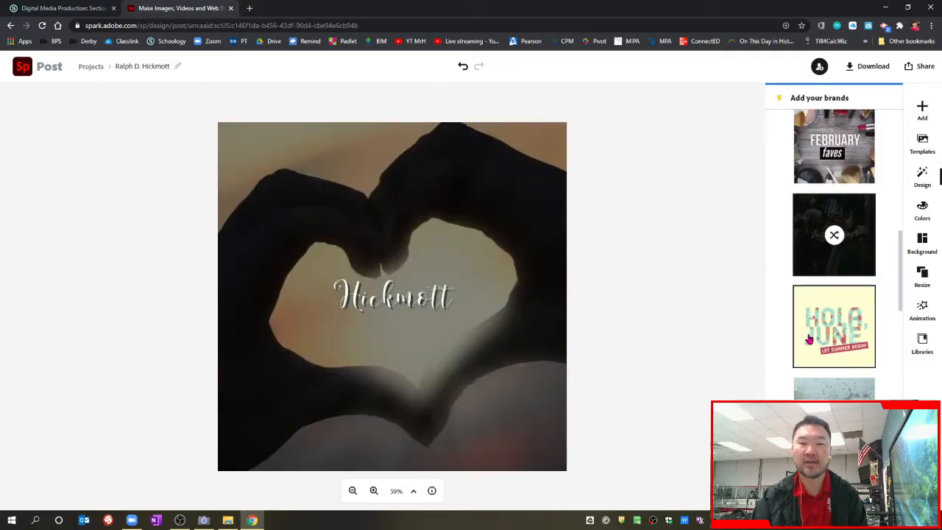
click(462, 70)
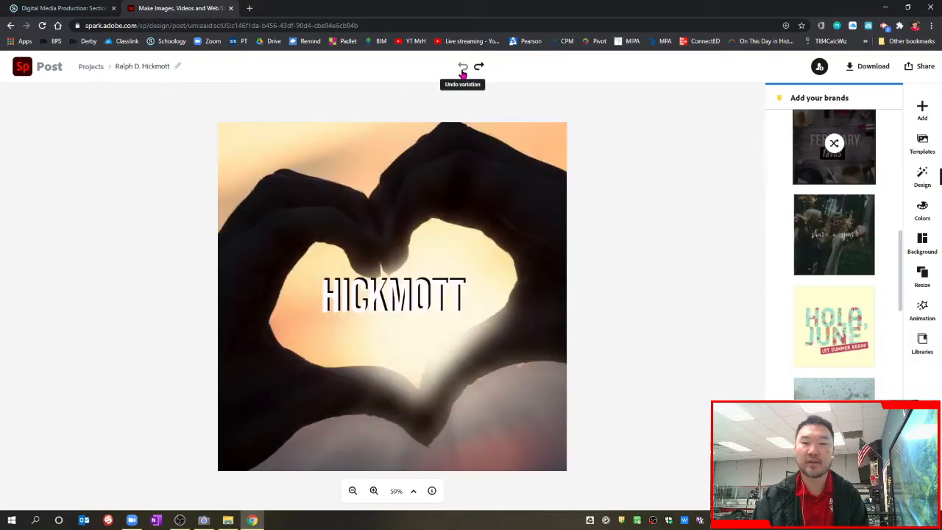
click(464, 69)
- Try the "CAMPING SITES" design variation on the post and undo it
scroll(859, 316, down, 5)
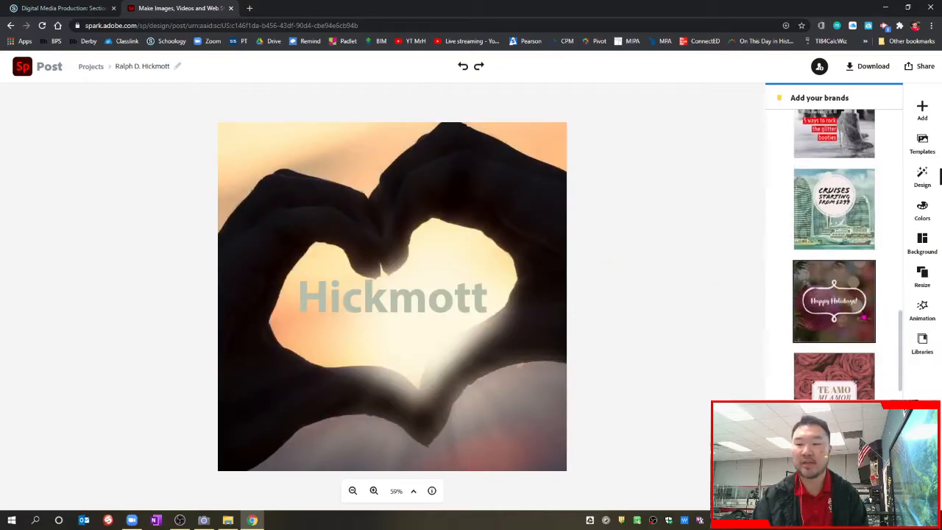
scroll(860, 316, down, 3)
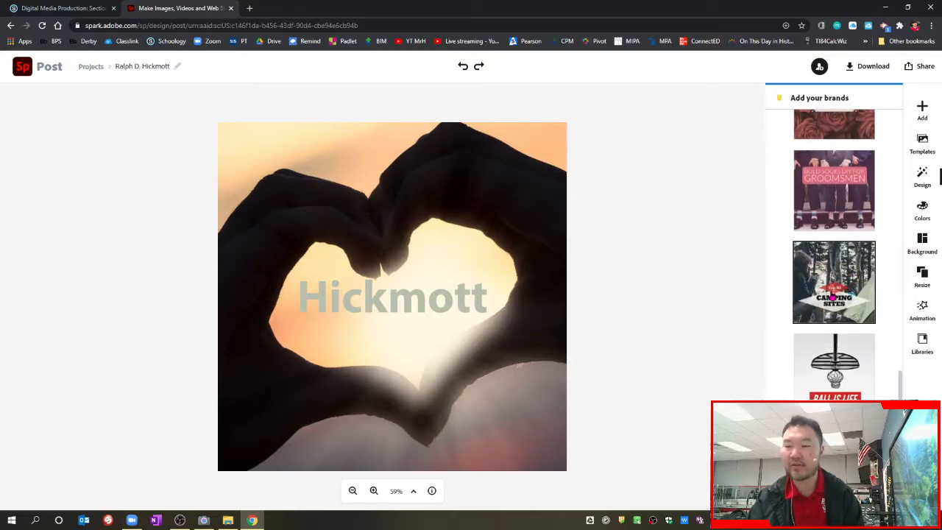
click(848, 286)
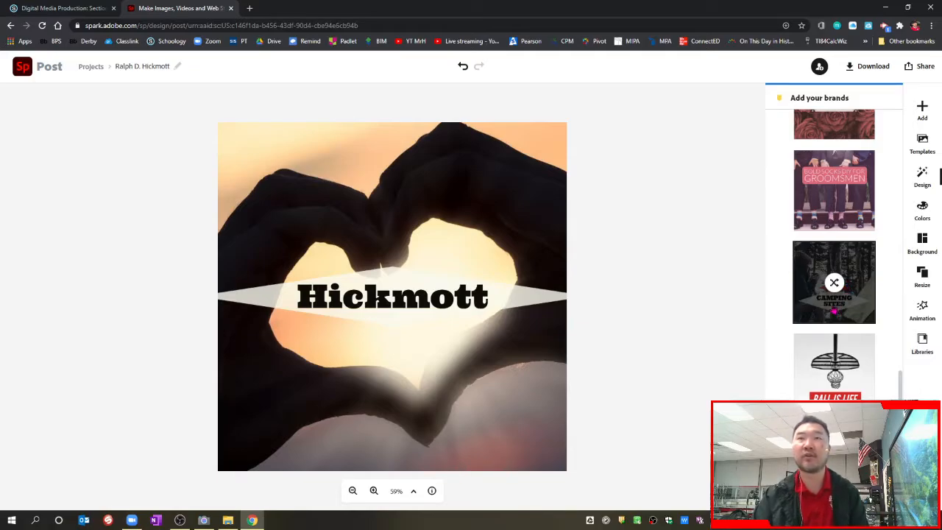
click(462, 66)
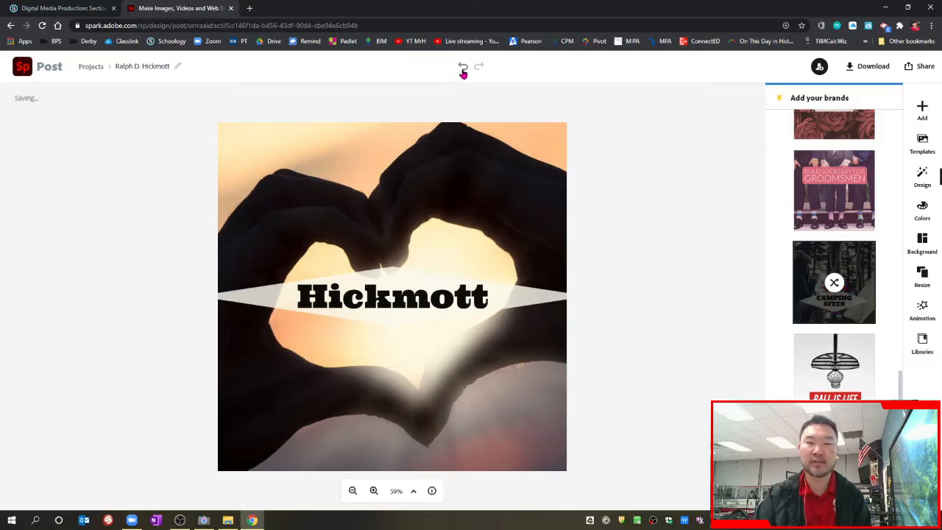
- Examine the colour palettes offered for the post across the Decorative, Modern and Bold groups
click(922, 210)
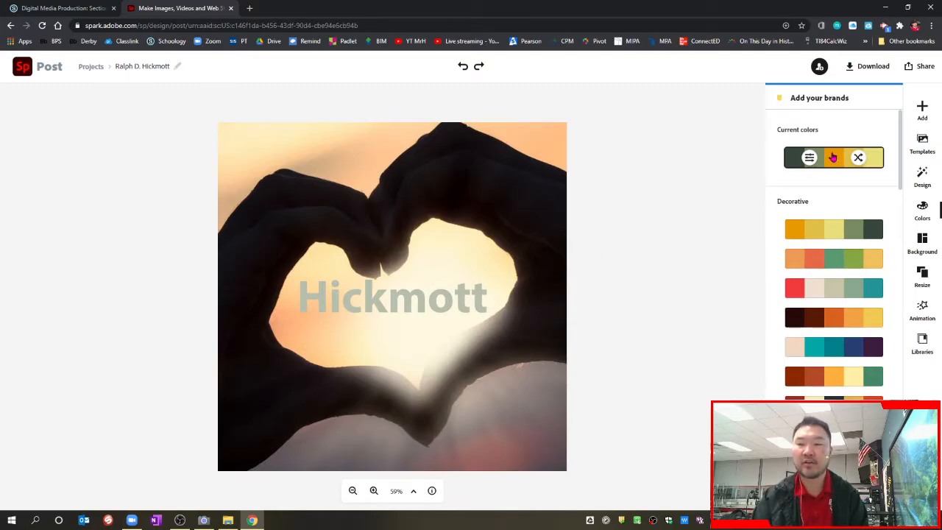
scroll(848, 336, down, 5)
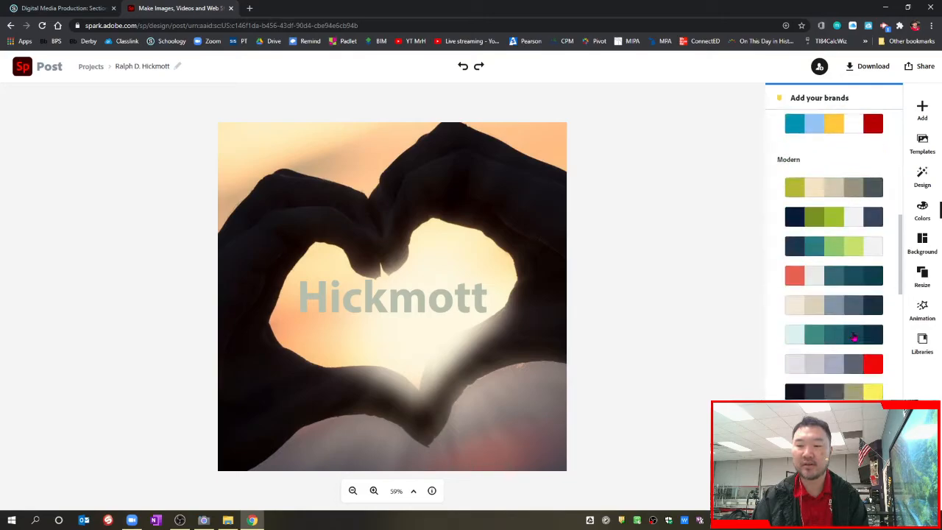
scroll(852, 336, up, 1)
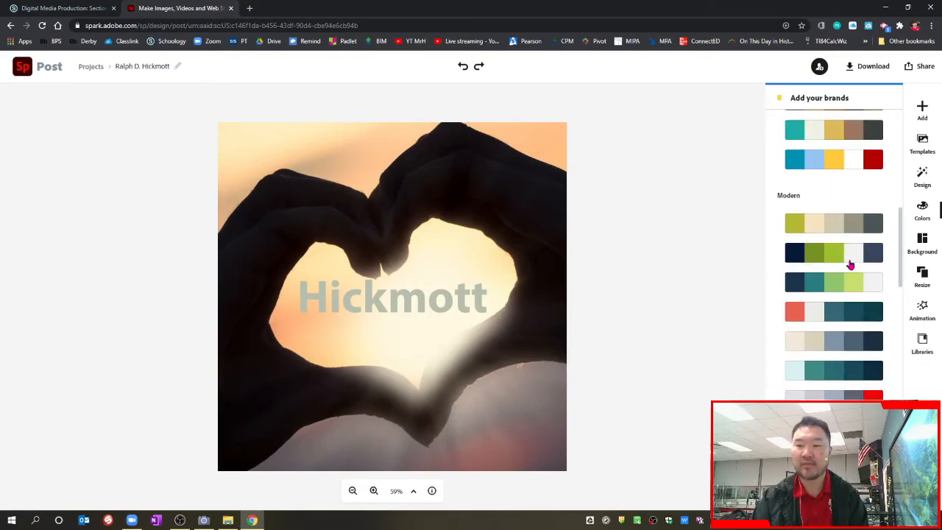
scroll(848, 265, up, 5)
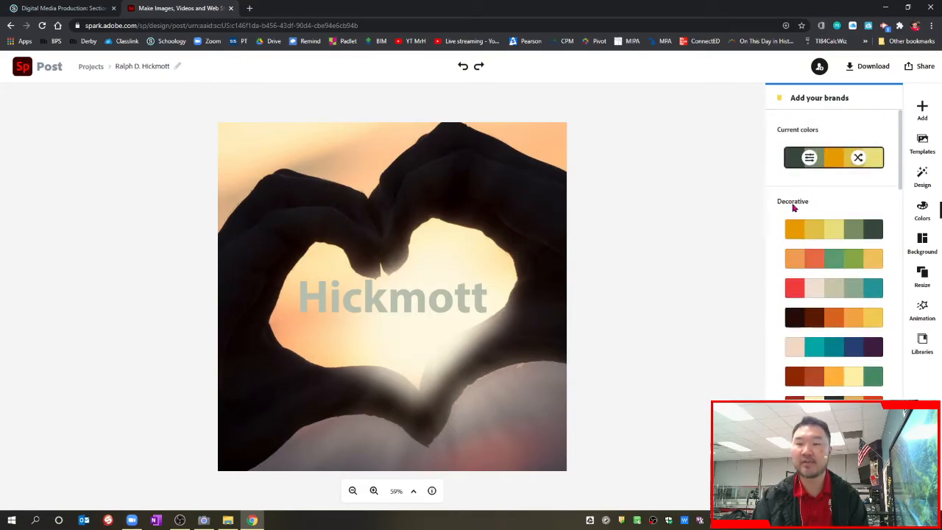
scroll(823, 307, down, 5)
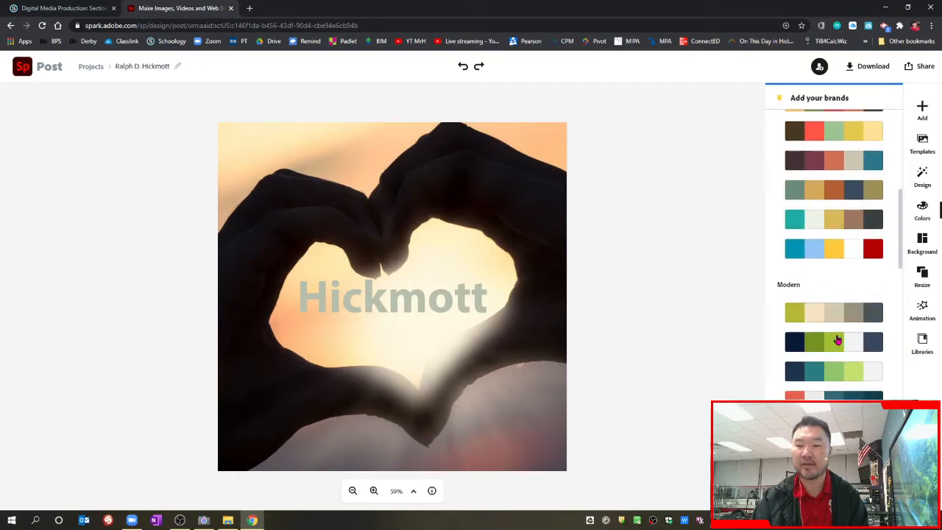
scroll(844, 328, down, 3)
scroll(845, 328, down, 3)
scroll(851, 357, down, 3)
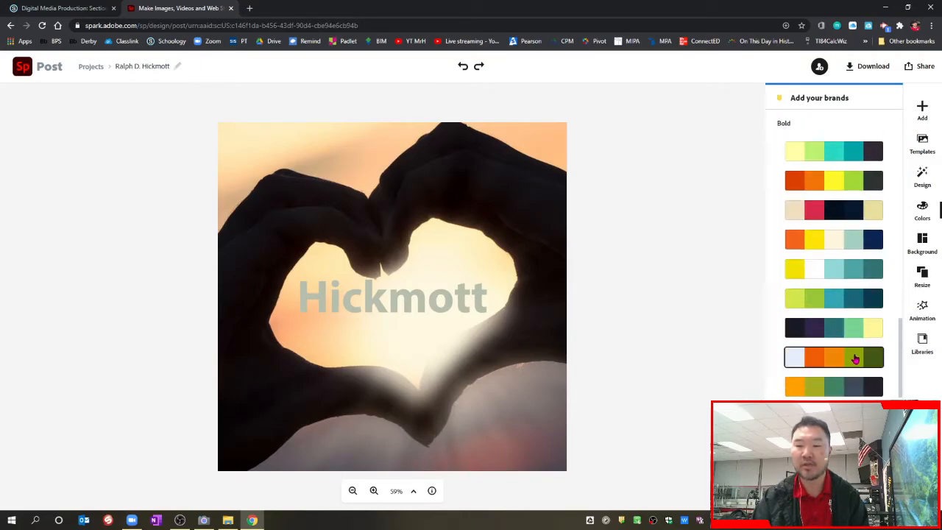
scroll(856, 357, down, 5)
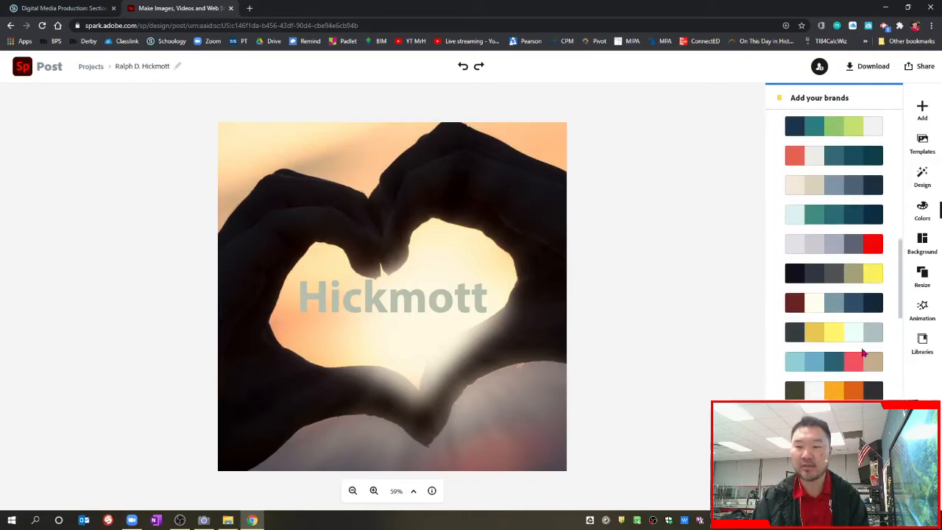
scroll(863, 355, up, 1)
scroll(864, 352, down, 3)
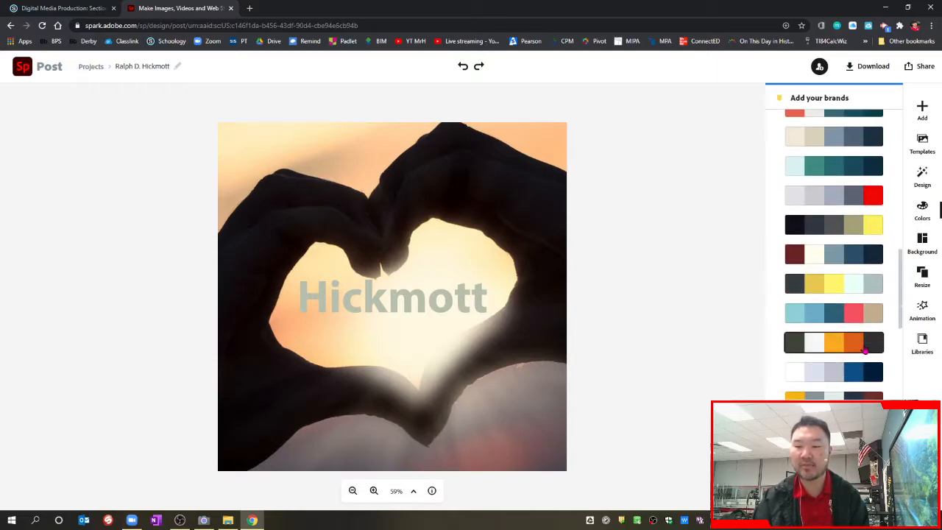
scroll(865, 348, up, 4)
scroll(846, 347, down, 2)
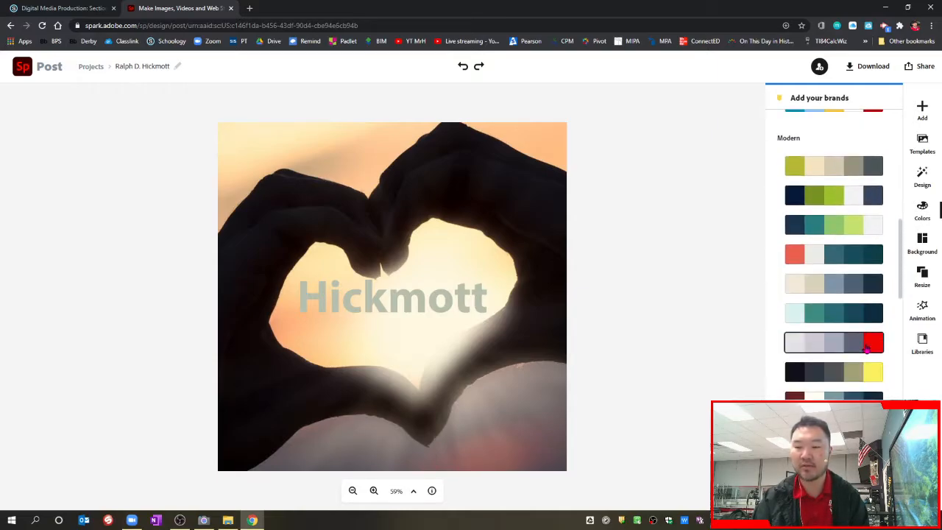
- Apply the Modern palette of light greys, slate and red to the post and shuffle its colours three times
click(838, 347)
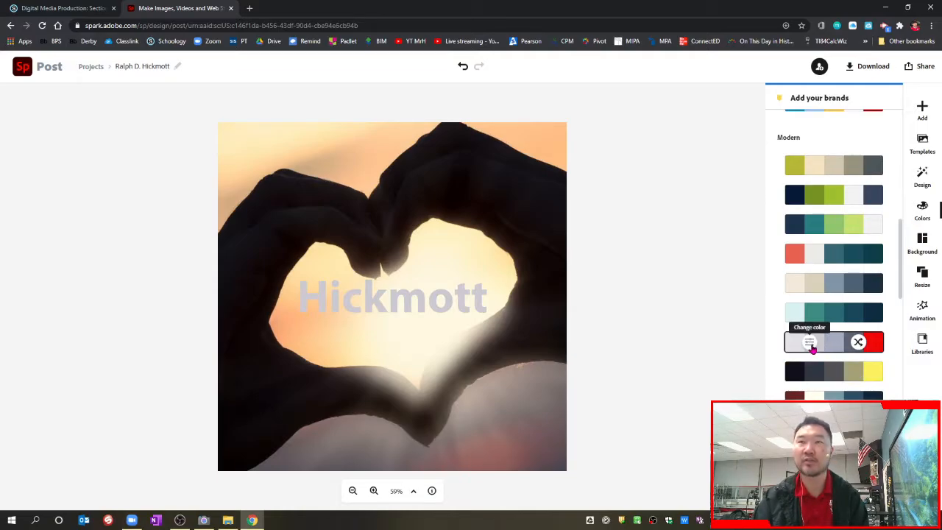
click(858, 343)
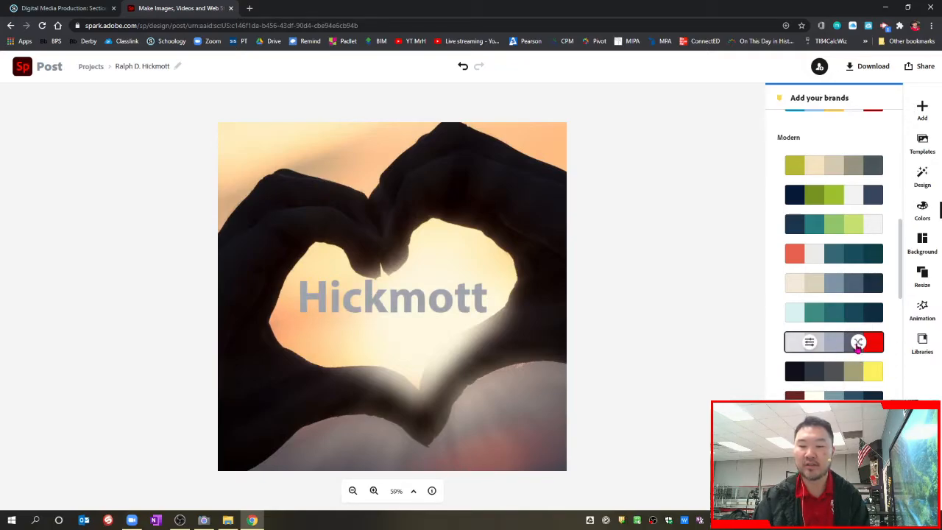
click(858, 343)
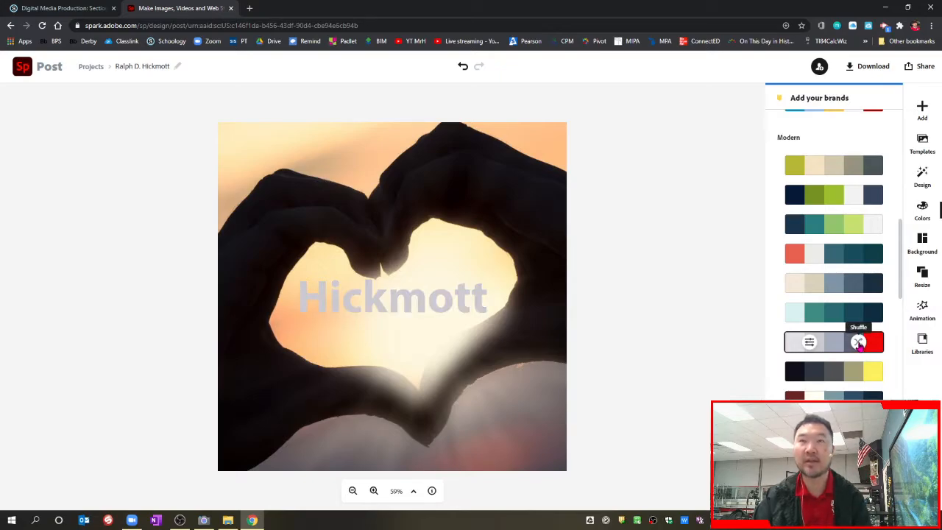
click(859, 343)
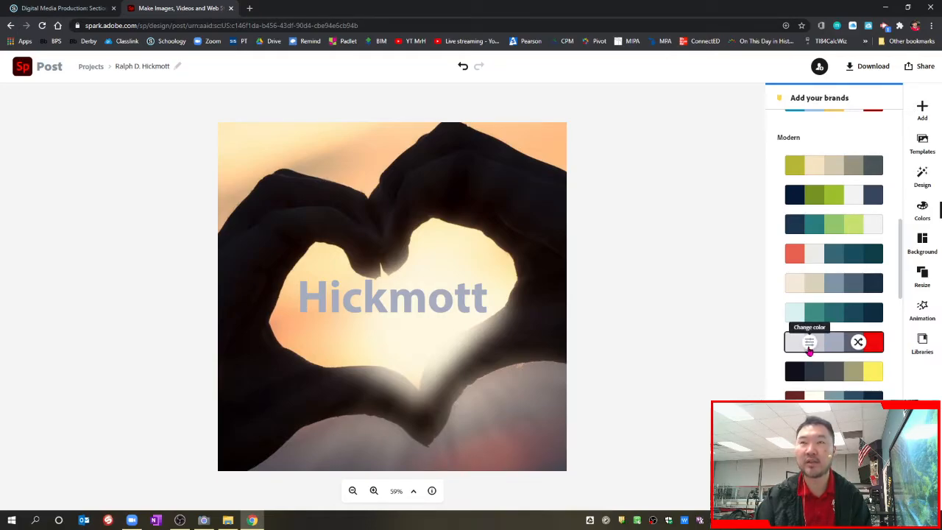
- Open the applied palette for custom colour editing and examine each of its five colours, returning to the first
click(809, 343)
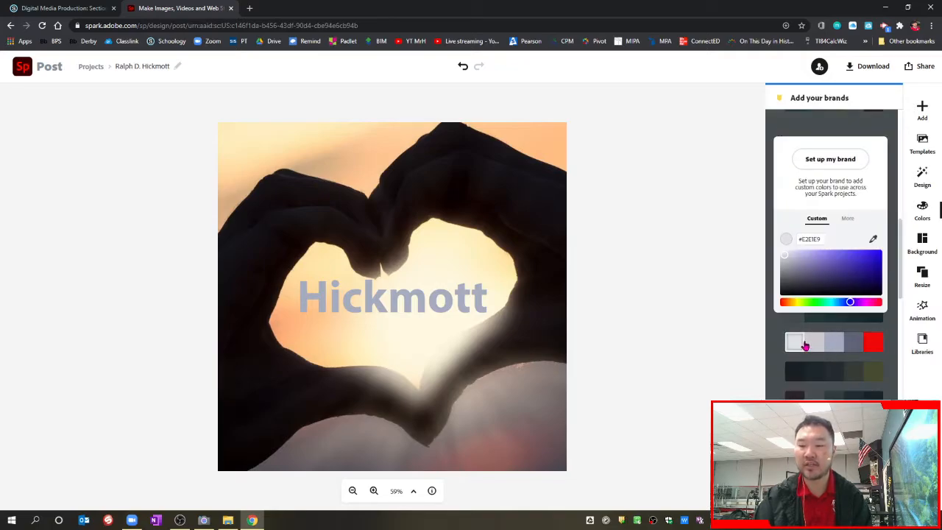
click(813, 343)
click(833, 342)
click(853, 342)
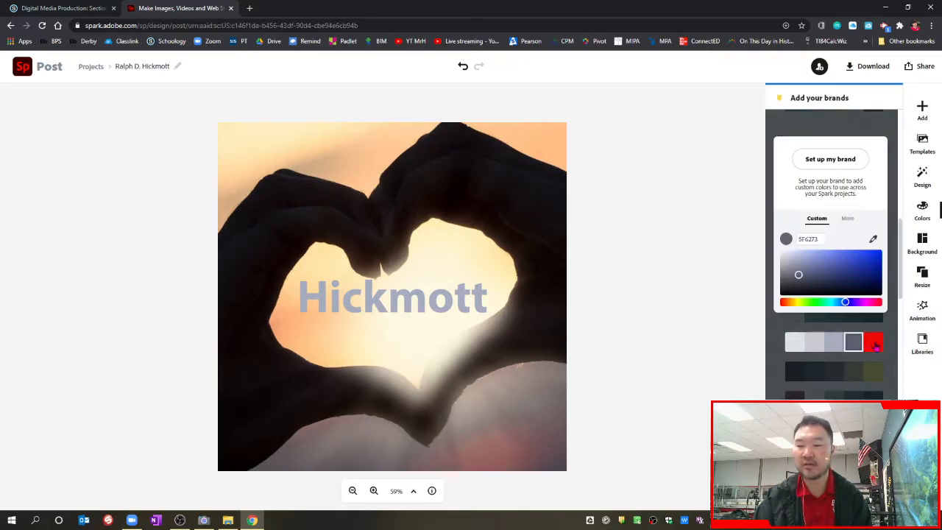
click(873, 342)
click(801, 341)
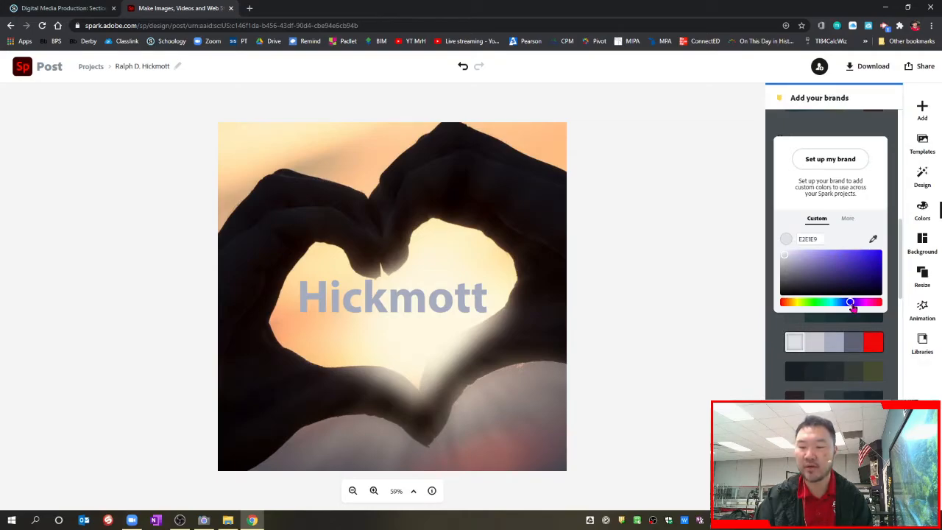
- Change the first colour of the applied Modern palette to red #FD0202 and close the colour editor
drag(851, 307, 775, 312)
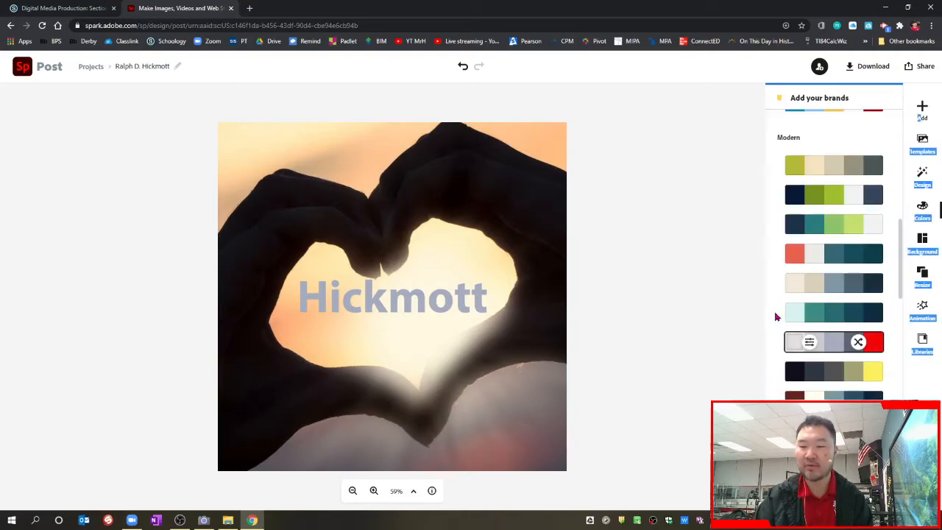
click(809, 343)
drag(786, 259, 882, 253)
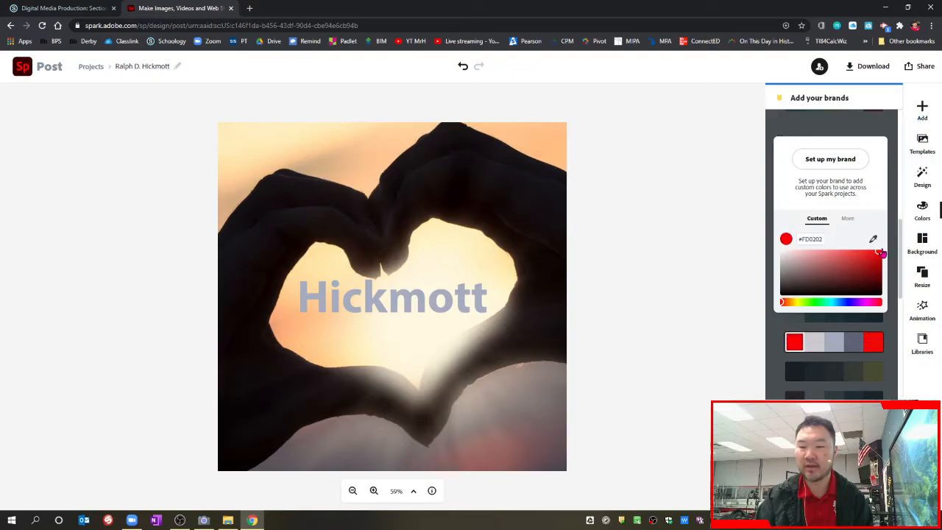
click(814, 342)
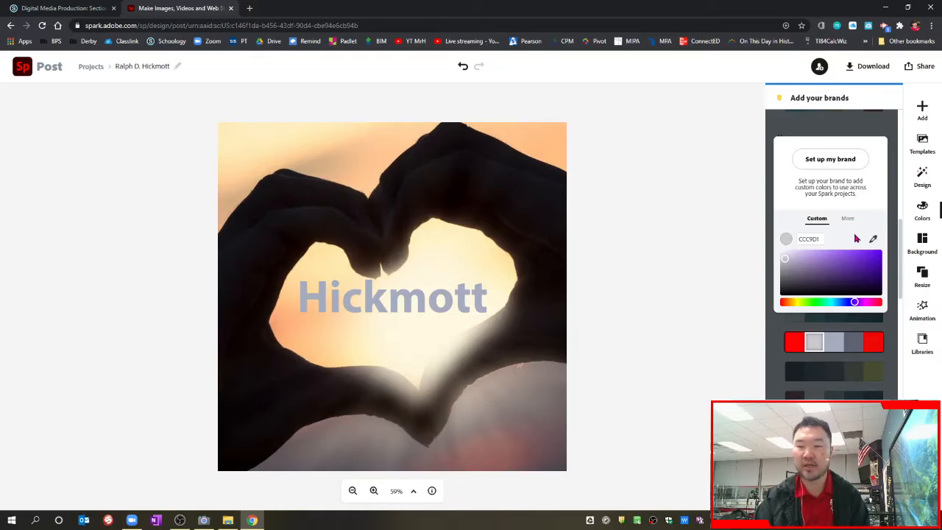
click(454, 298)
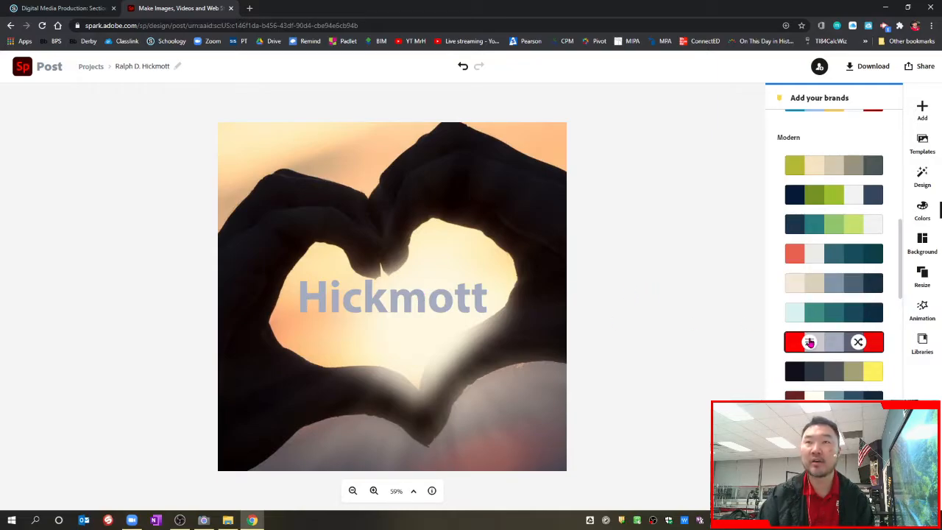
- Recolour the name text with the red #FD0202 from the current palette and close the text settings
click(401, 305)
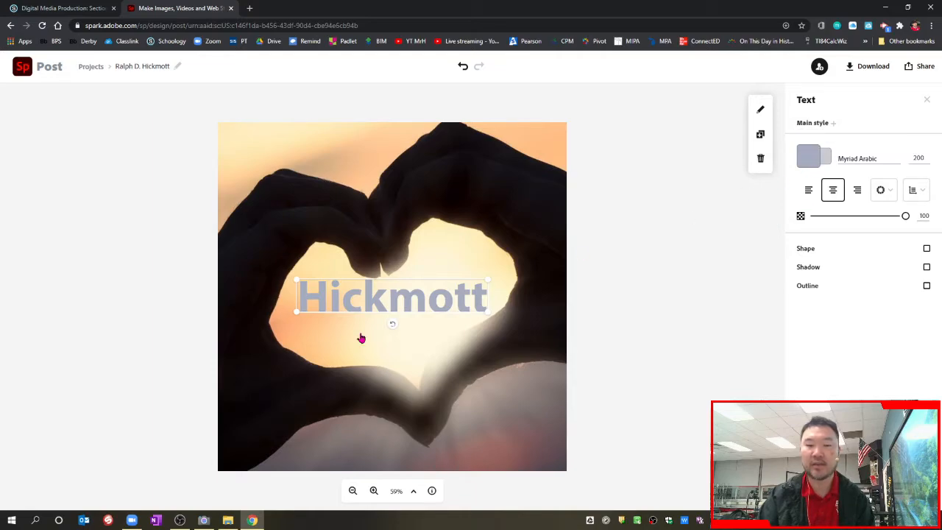
click(809, 157)
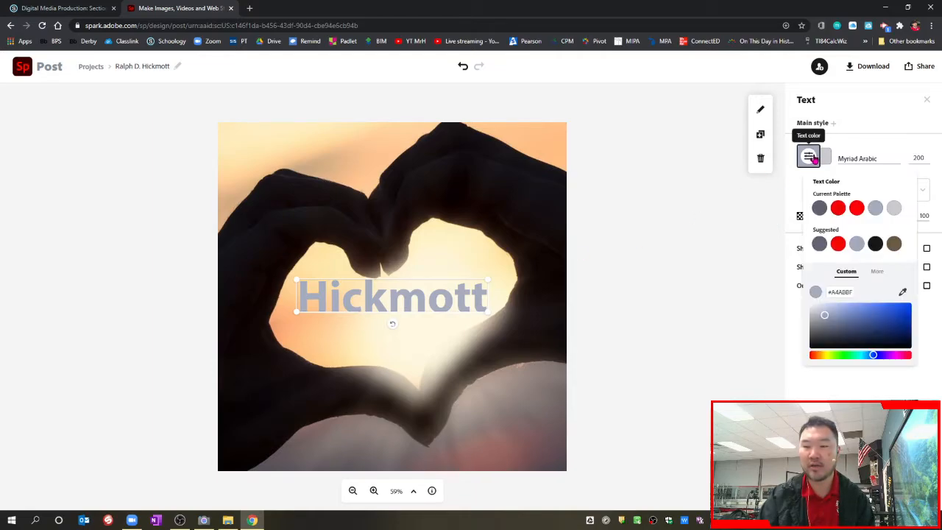
click(856, 209)
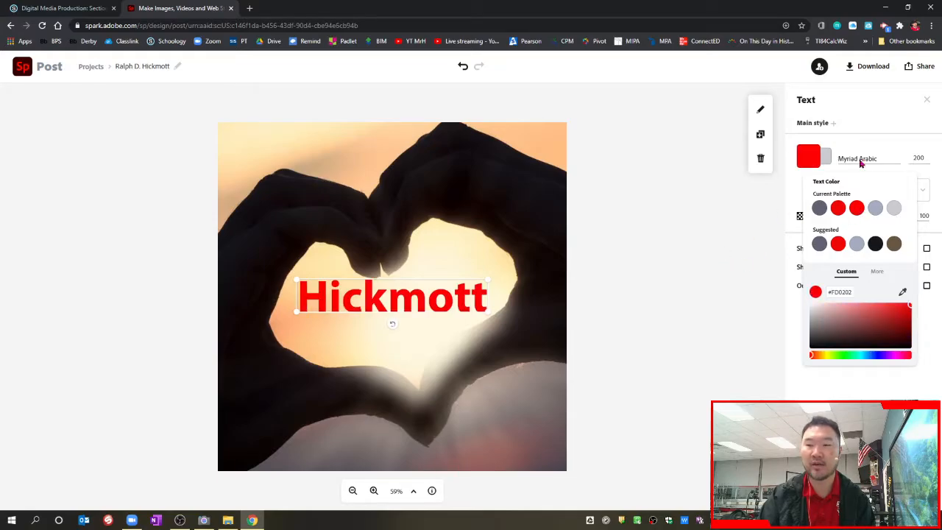
click(926, 100)
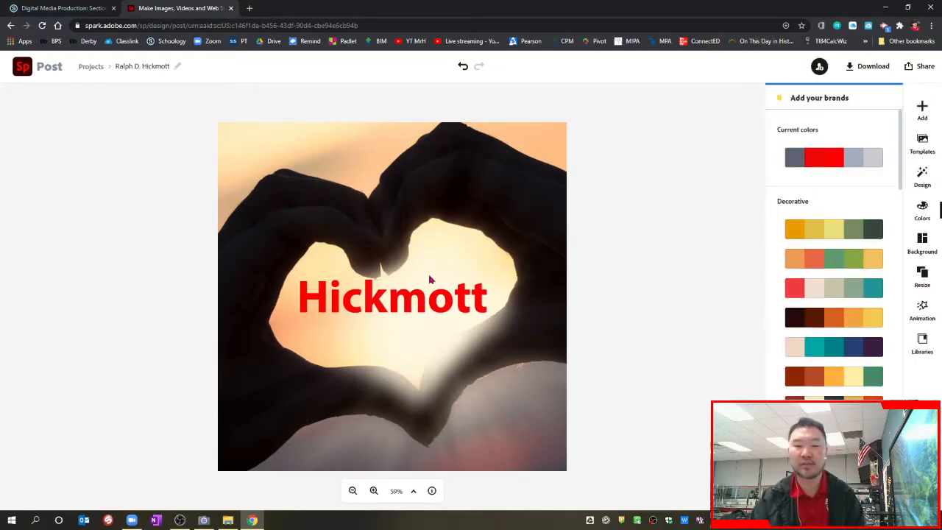
- Review the name text's style and alignment settings, close them, and browse the Simple and Banner background layouts
click(402, 308)
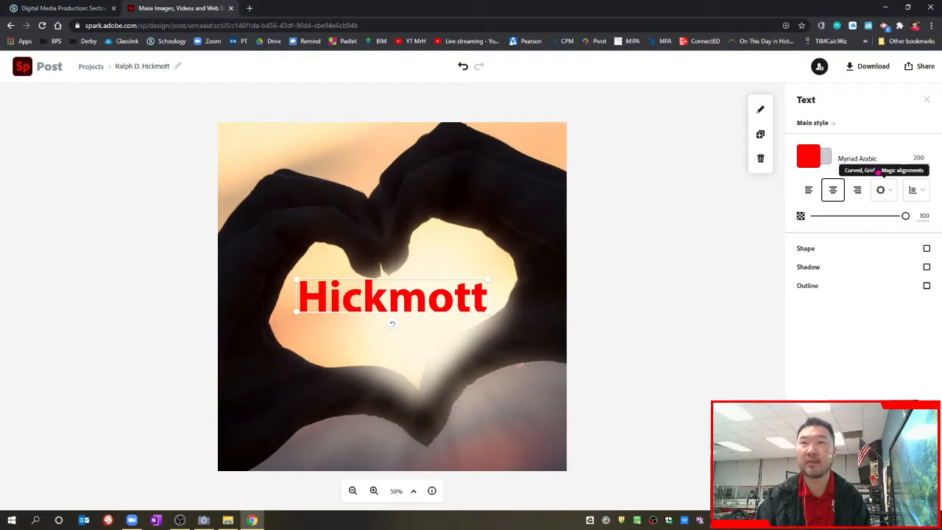
click(926, 100)
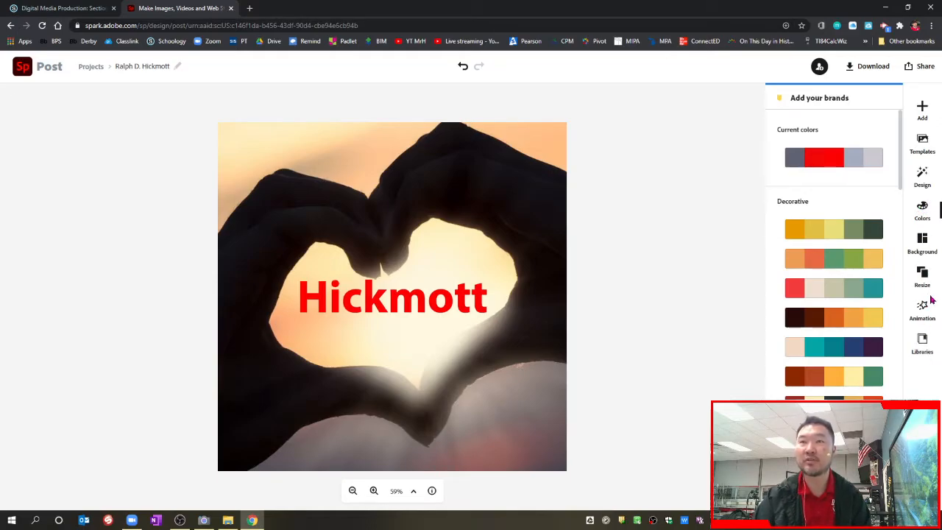
click(925, 248)
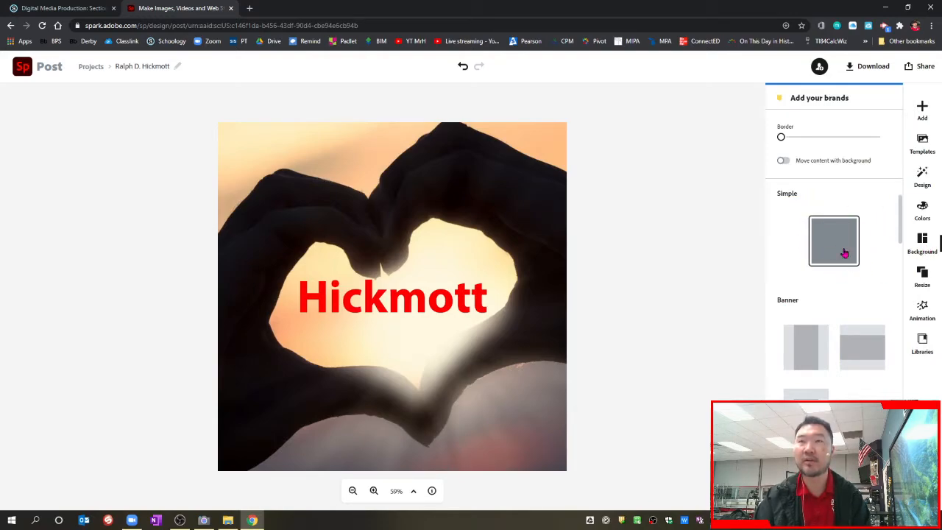
scroll(857, 273, down, 2)
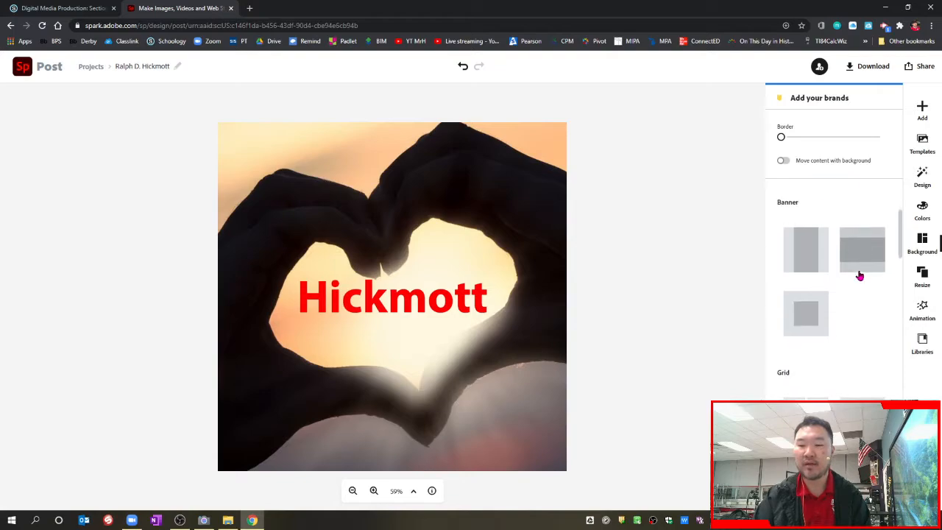
scroll(822, 313, up, 2)
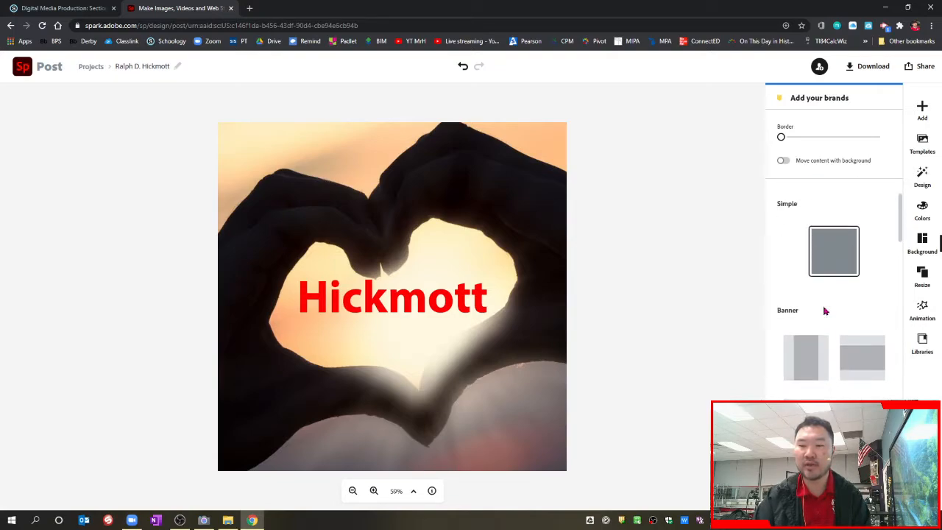
scroll(825, 311, up, 1)
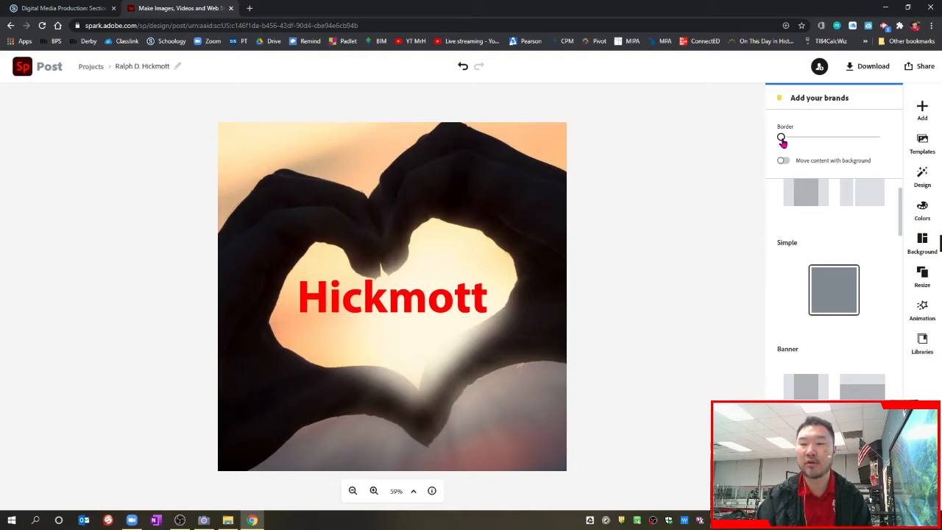
- Try a medium and a thin border around the background photo, and reduce the border back to none
drag(781, 140, 811, 146)
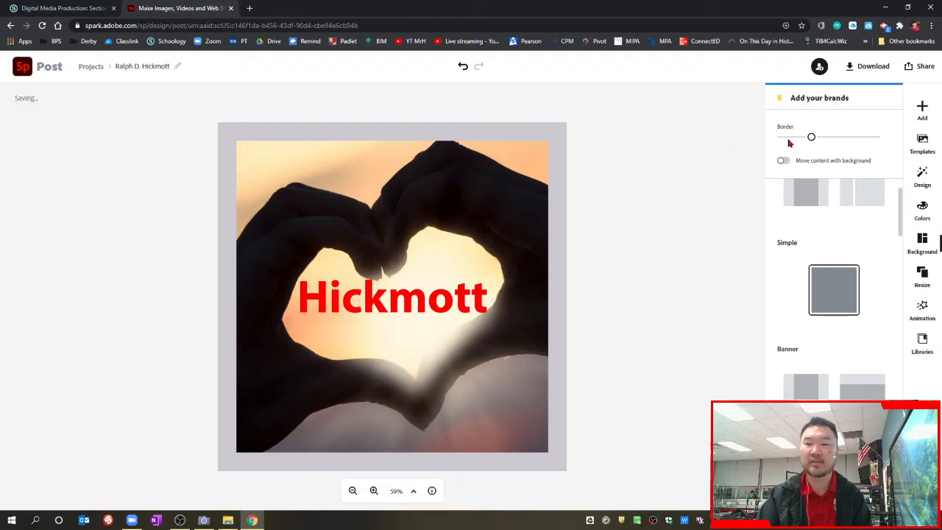
drag(811, 140, 790, 146)
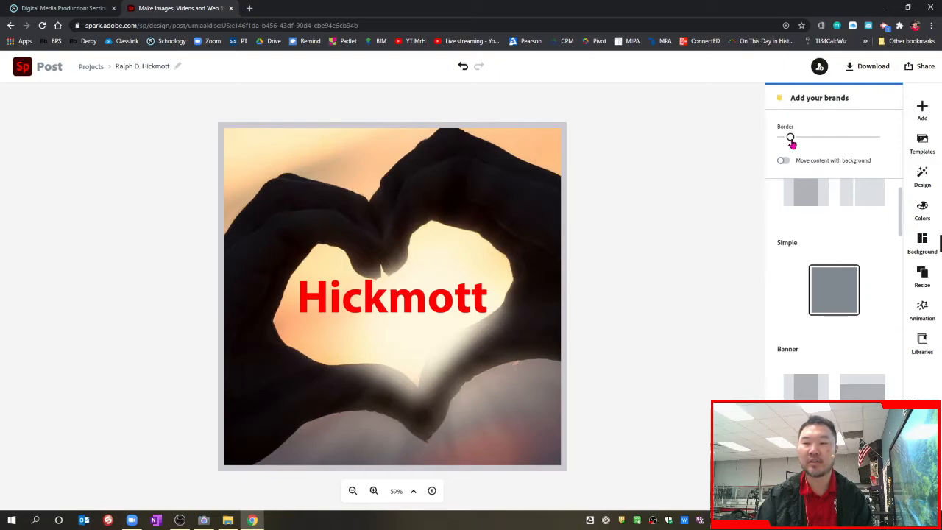
drag(790, 138, 735, 149)
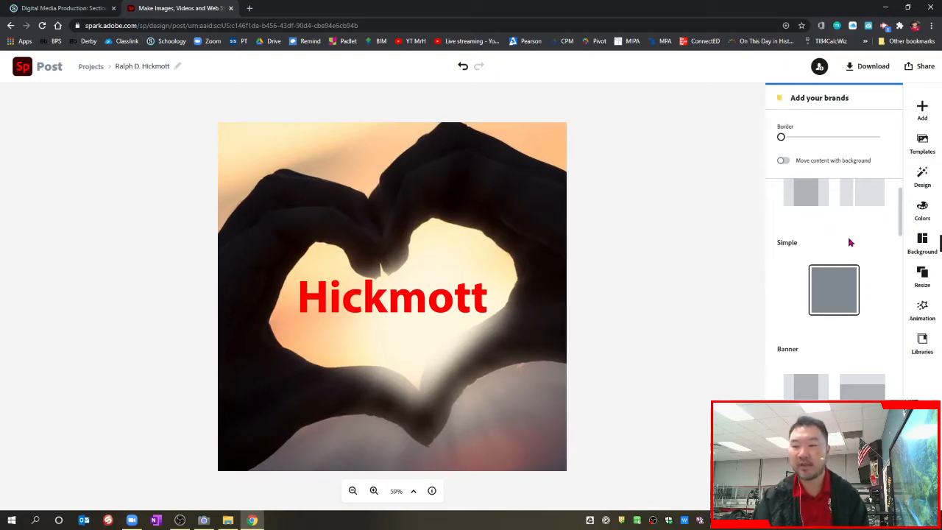
- View the social post resize presets, try the Dynamic and Flicker text animations and a photo animation, and reset the animation to None
click(921, 277)
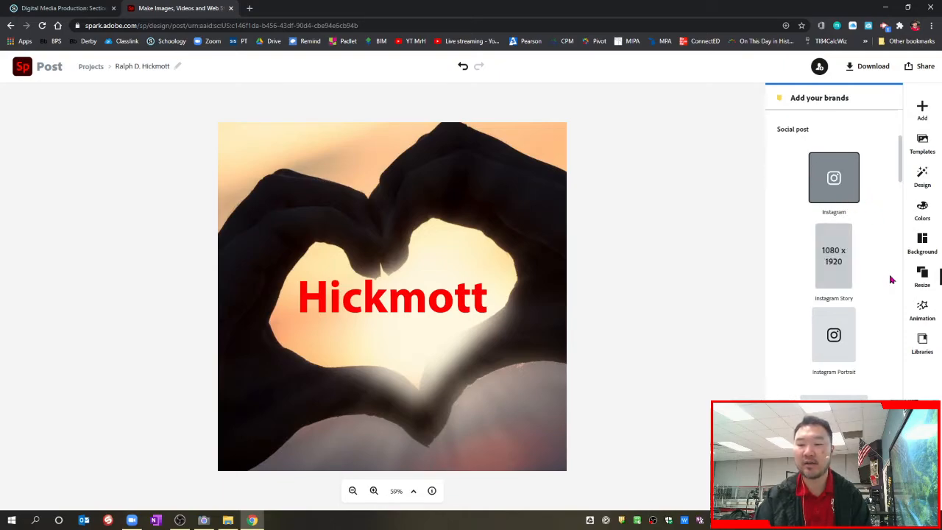
click(923, 312)
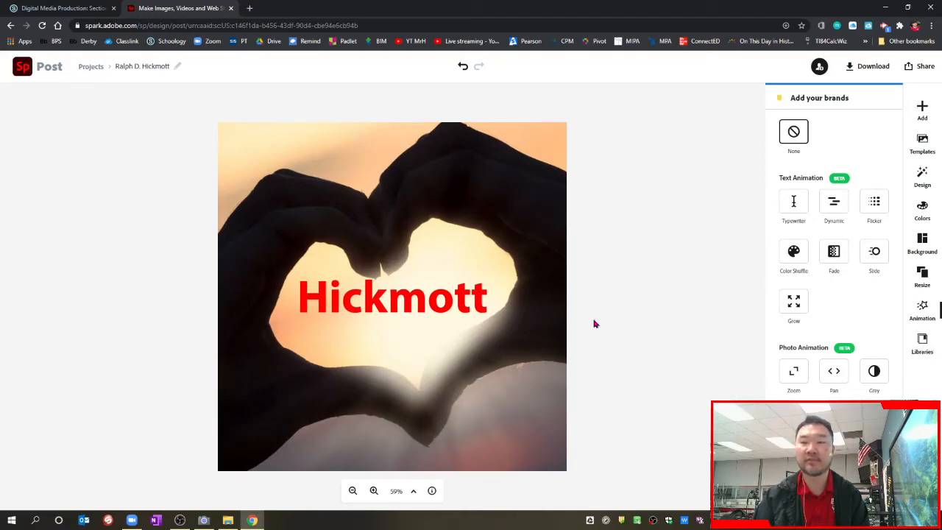
click(829, 209)
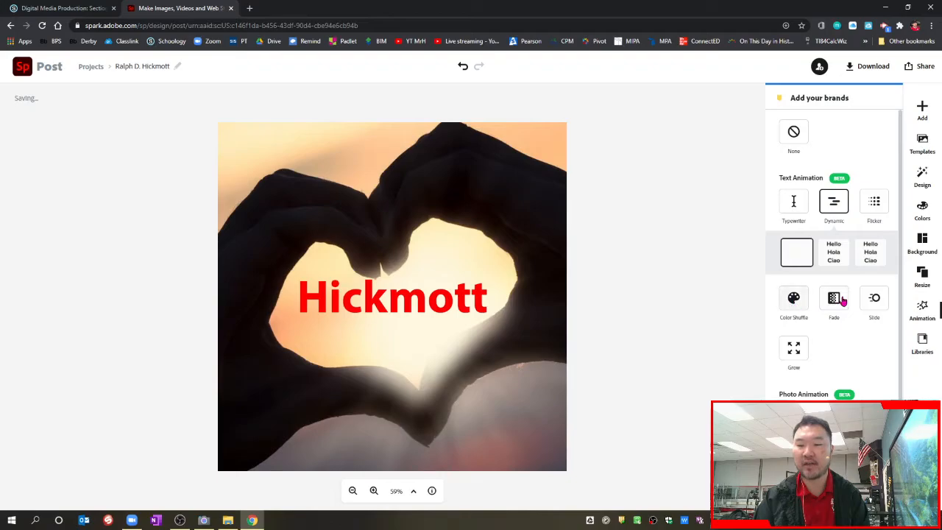
click(884, 206)
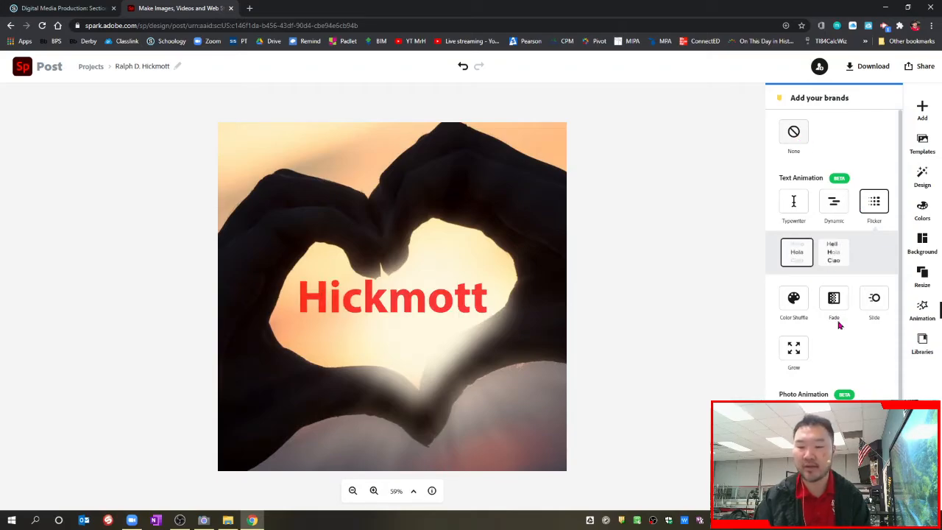
scroll(839, 322, down, 1)
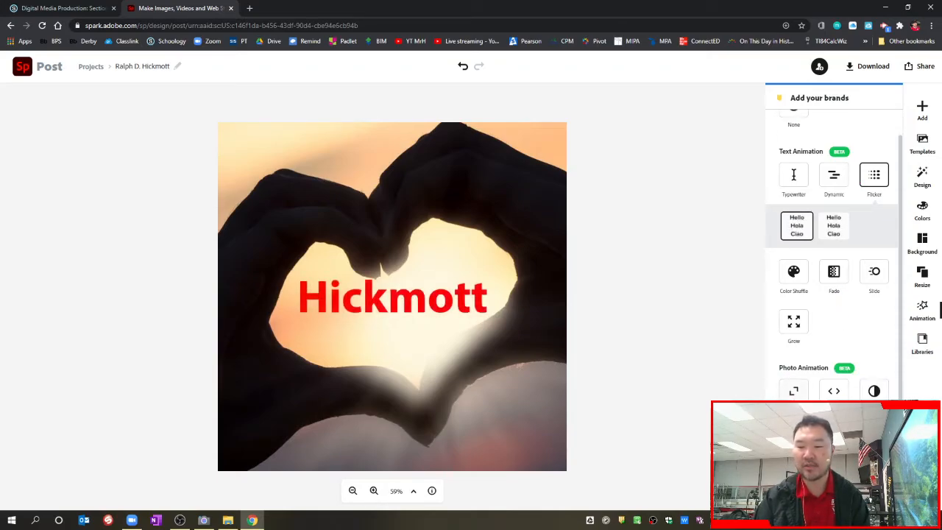
click(873, 440)
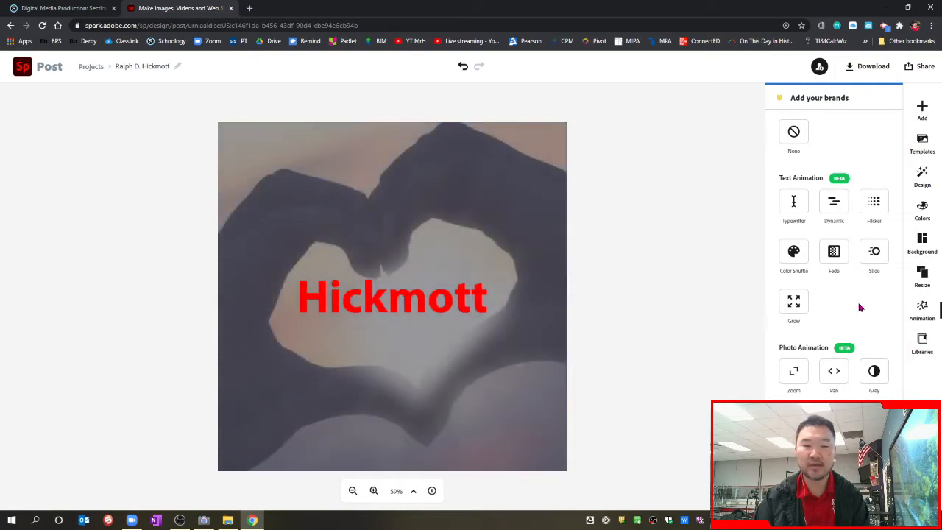
click(795, 132)
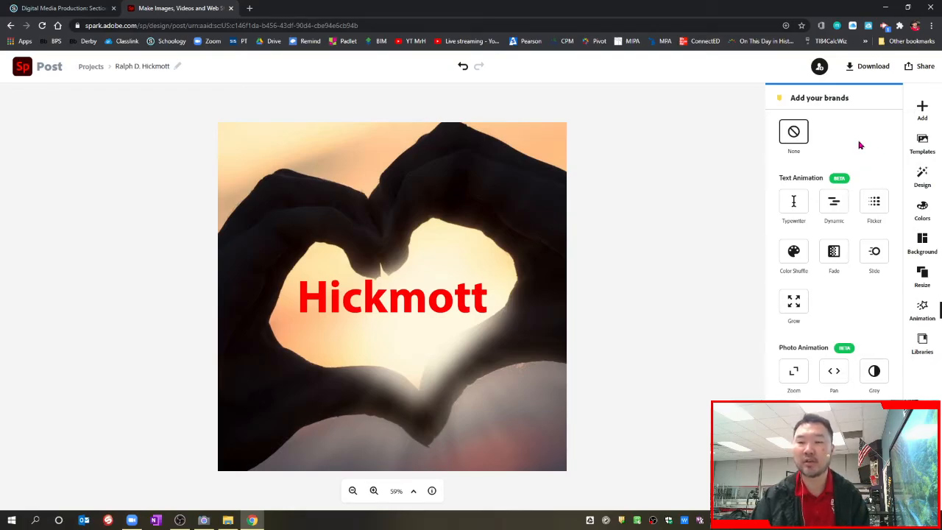
- Check the Libraries and photo source options, and leave the post for the Spark home page
click(924, 344)
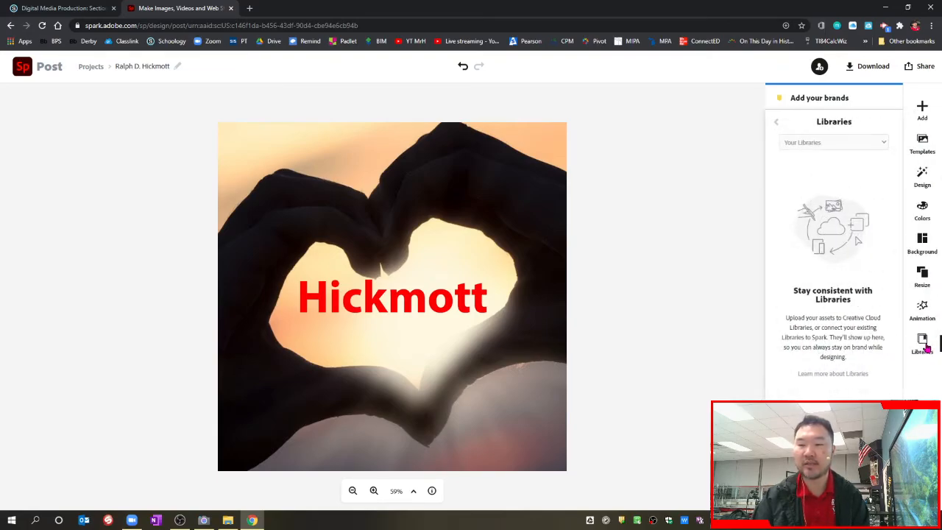
click(775, 121)
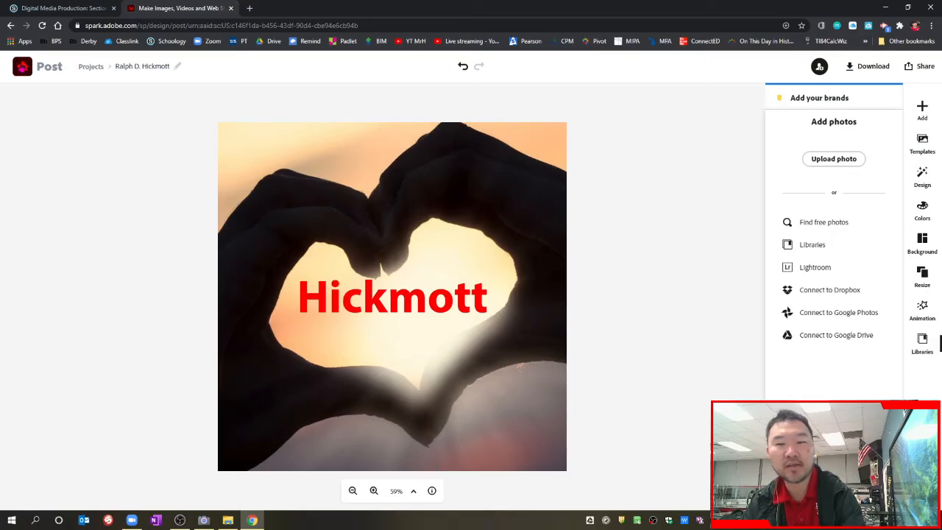
click(22, 66)
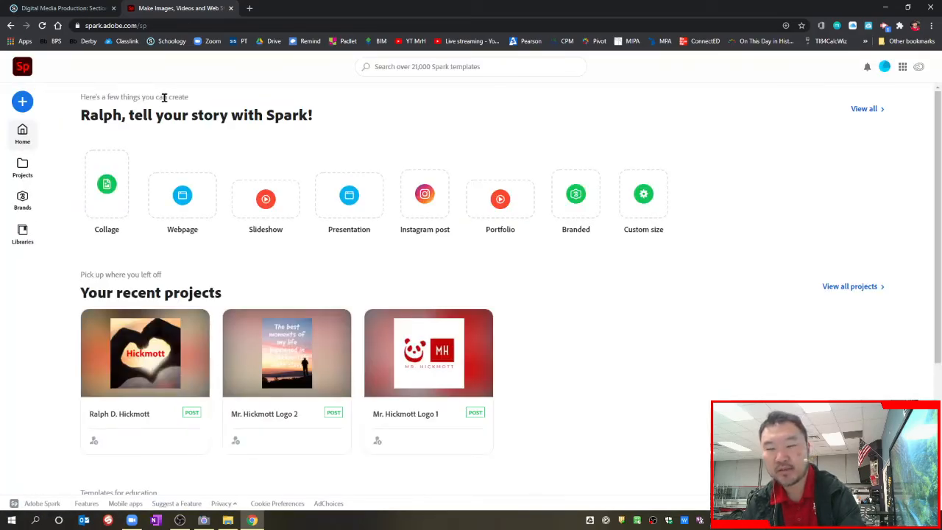